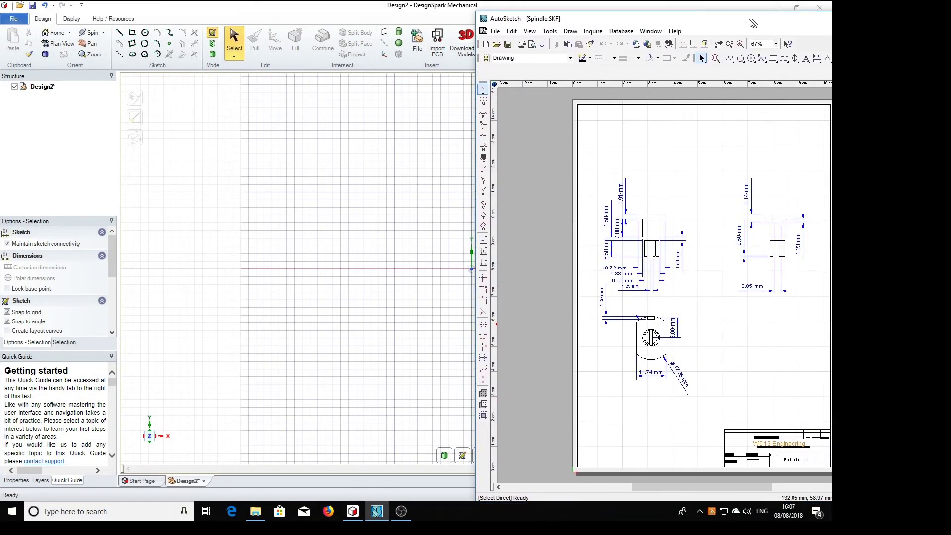
Step: Zoom the AutoSketch Spindle drawing to 116% to read it, then move AutoSketch off screen
left_click_drag(753, 23, 741, 25)
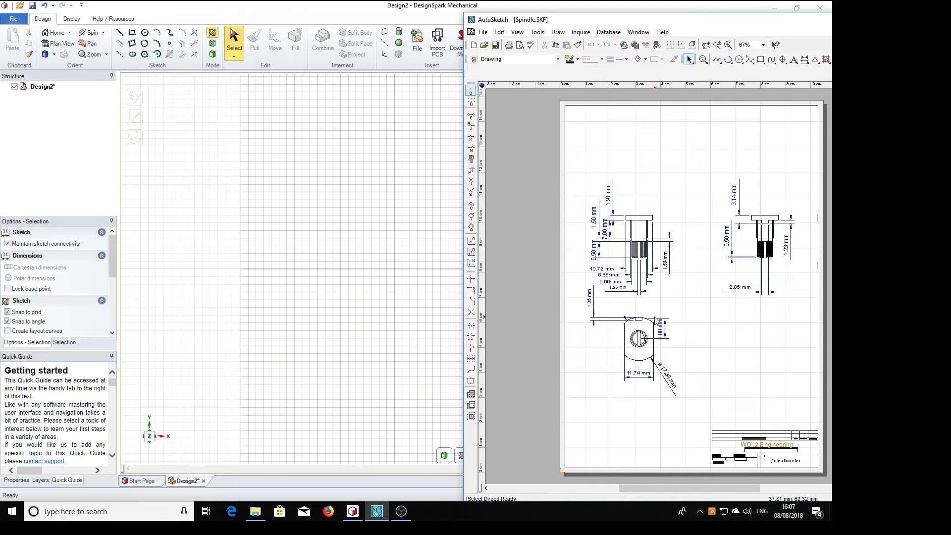
scroll(677, 328, "up", 3)
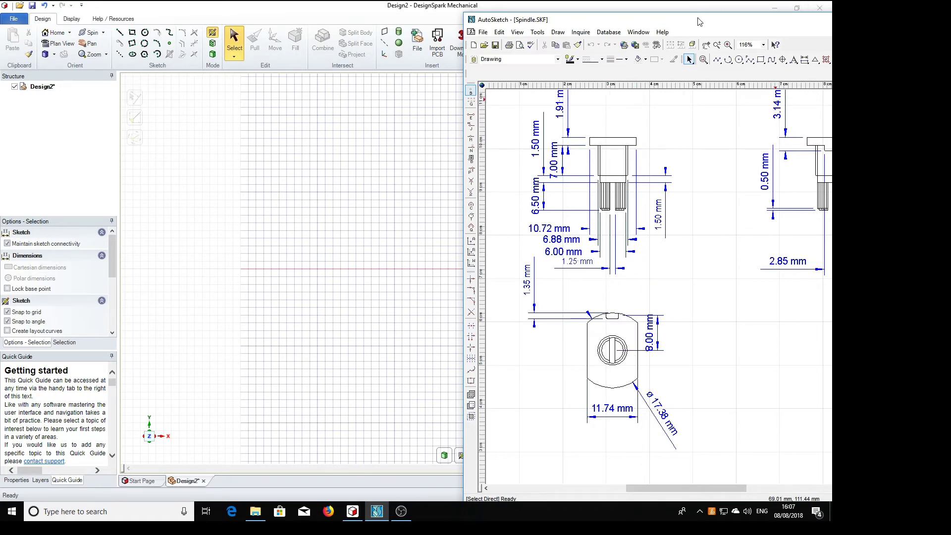
left_click_drag(700, 22, 950, 25)
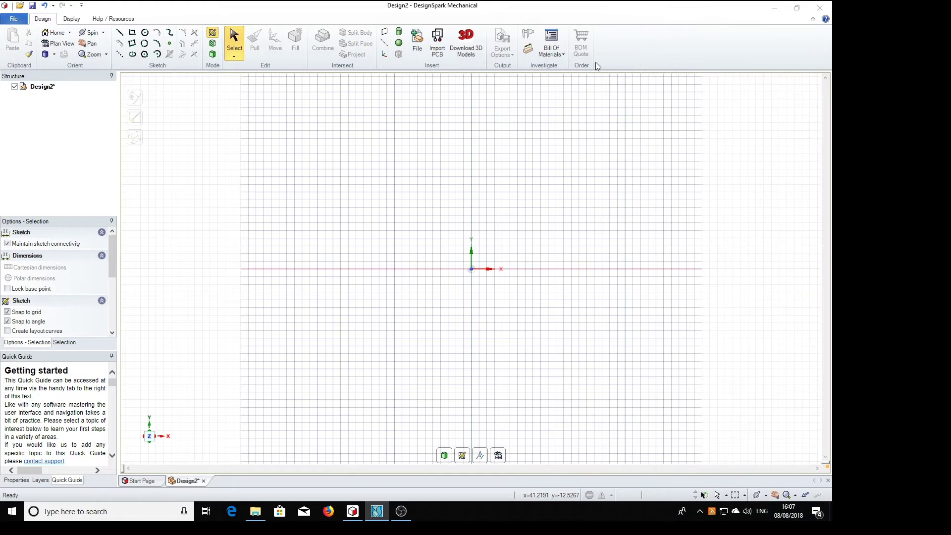
Step: Sketch a circle centred on the origin with a 17.38 mm diameter
left_click(145, 32)
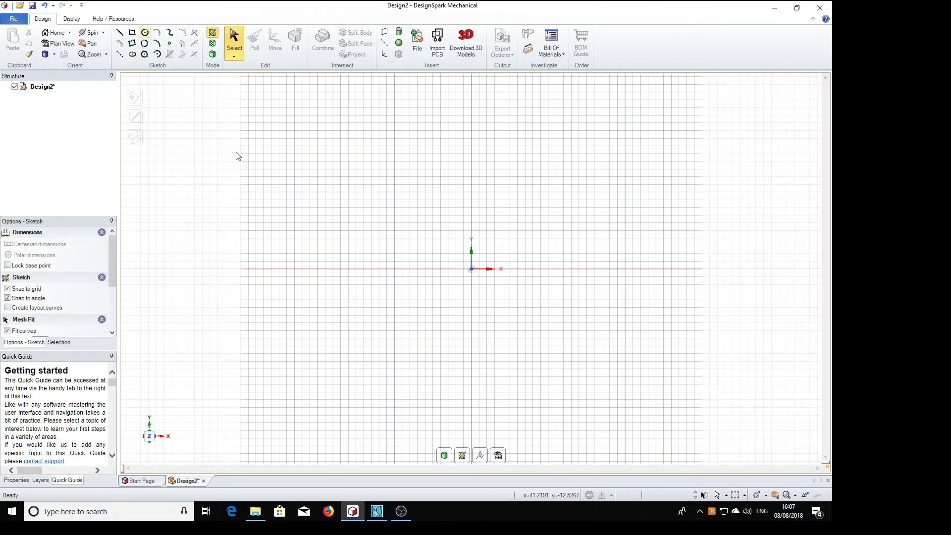
left_click(471, 270)
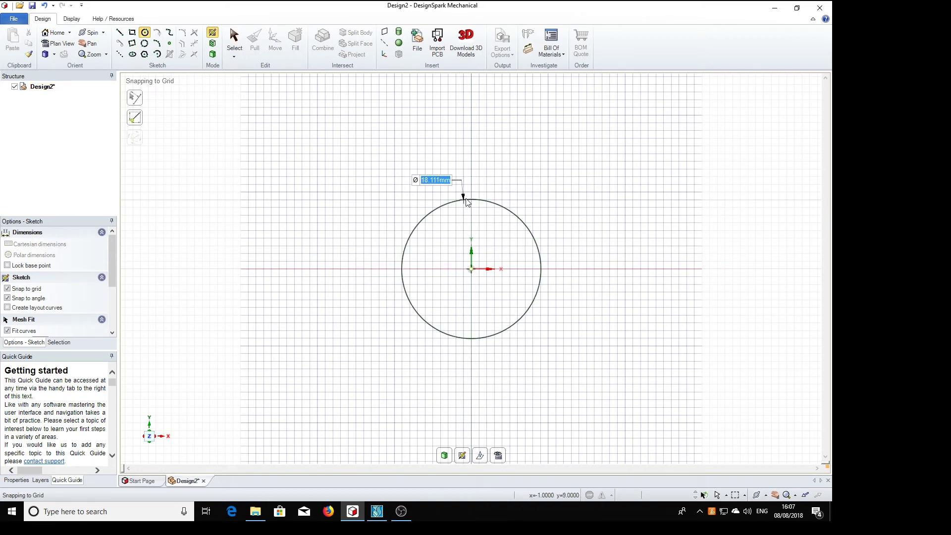
type("17.38")
key("Escape")
left_click(465, 207)
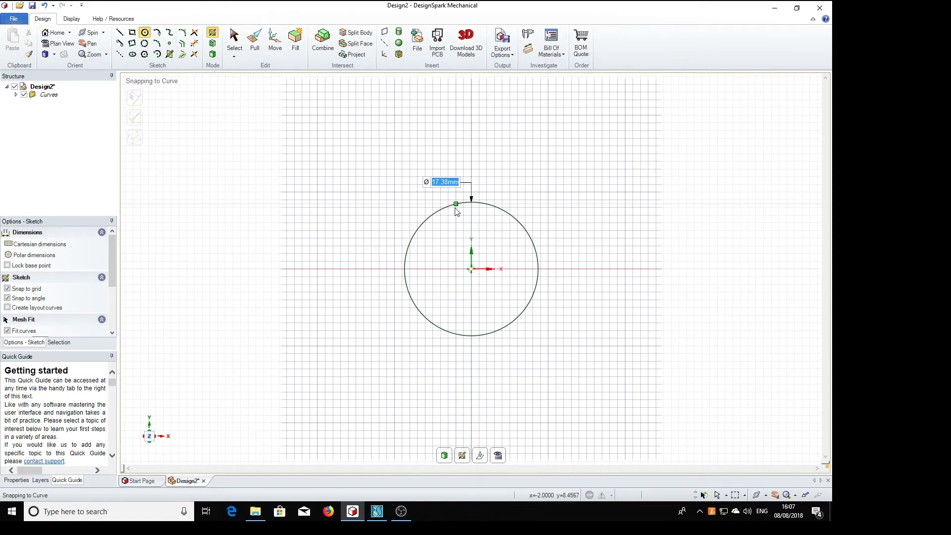
Step: Draw an 11.47 × 24 mm rectangle right of the circle and box-select it for moving
left_click(132, 32)
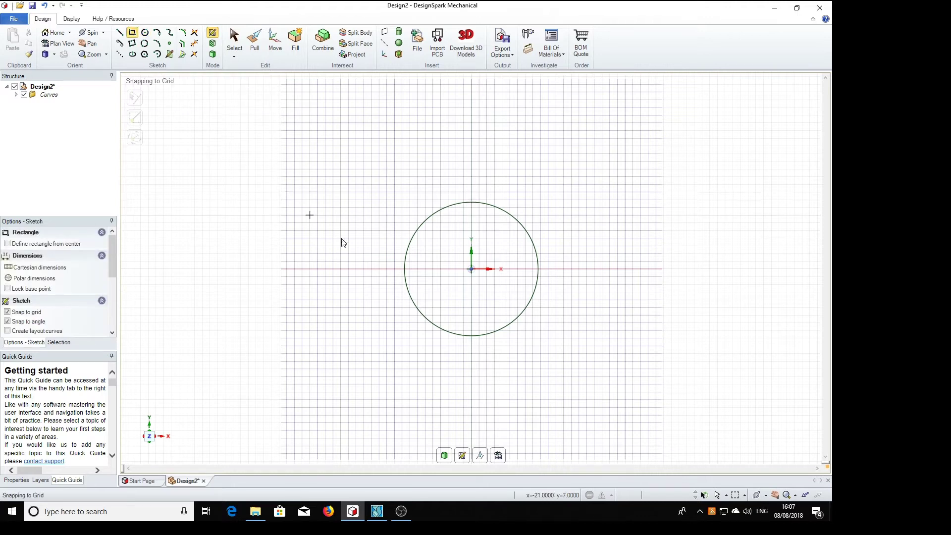
left_click(563, 354)
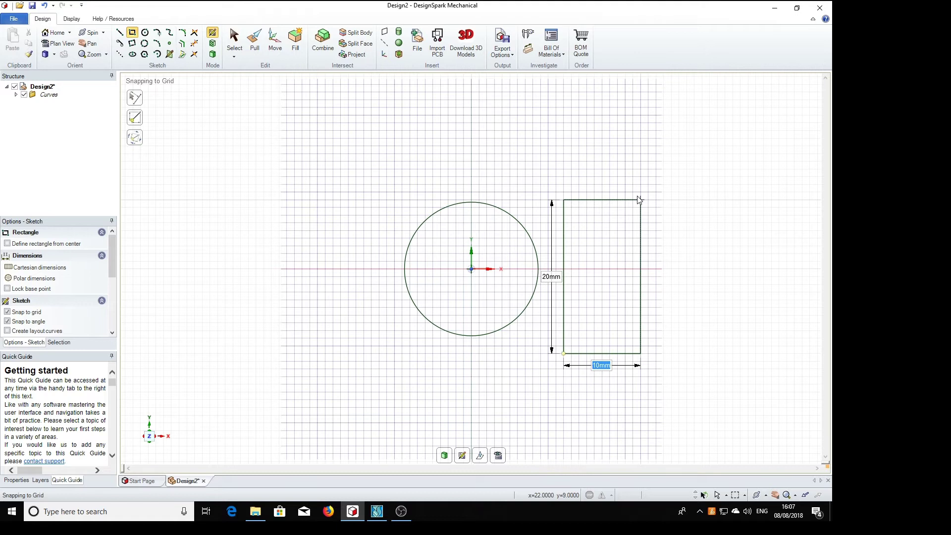
type("11.47")
key("Tab")
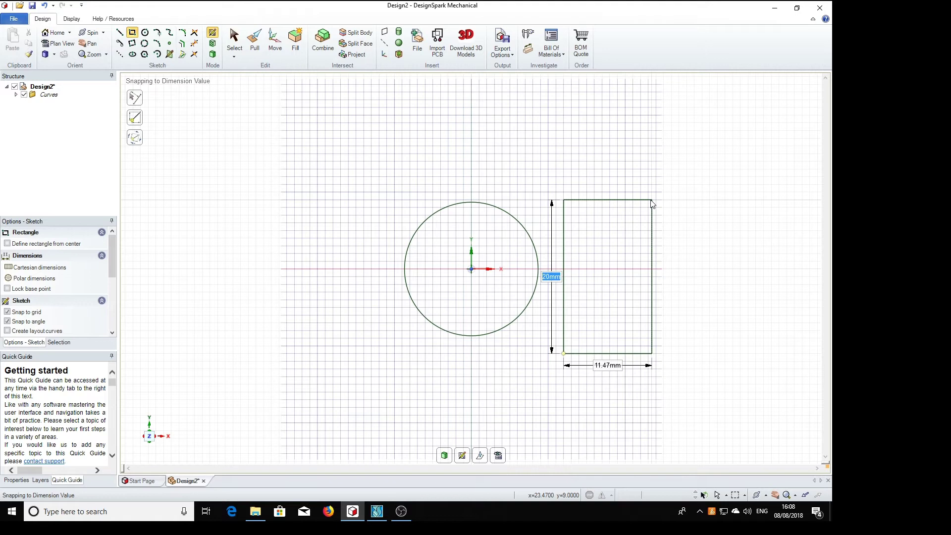
left_click(652, 173)
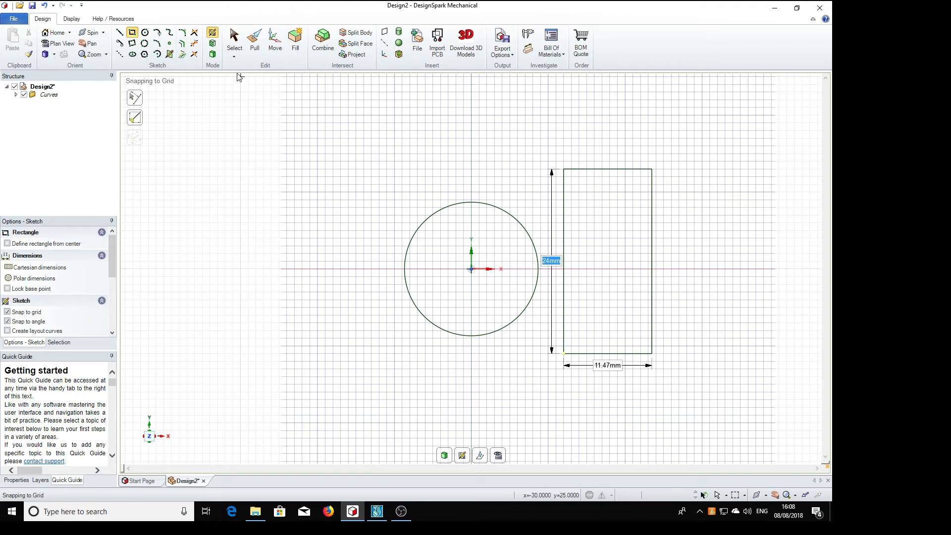
left_click(275, 44)
left_click_drag(549, 161, 668, 373)
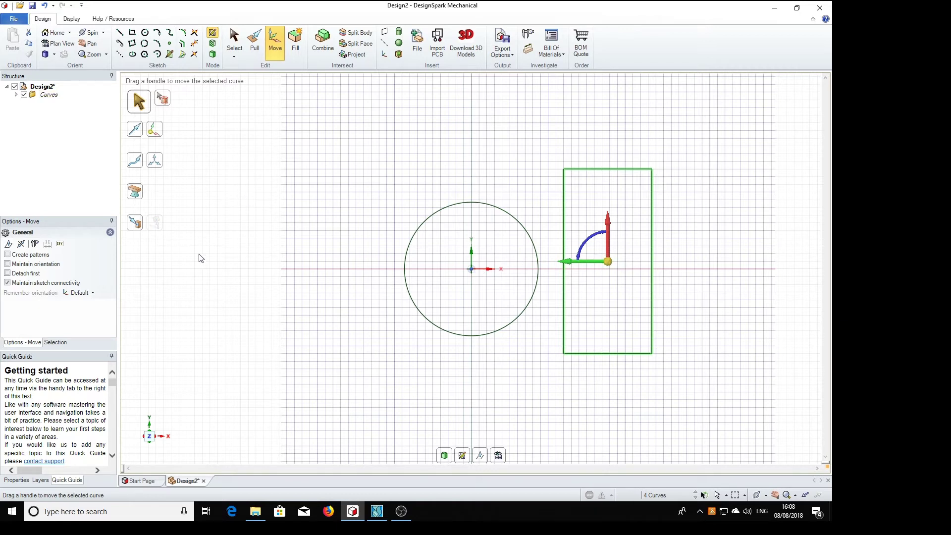
Step: Use Up To to snap the 11.47 × 24 mm rectangle onto the circle's centre
left_click(137, 224)
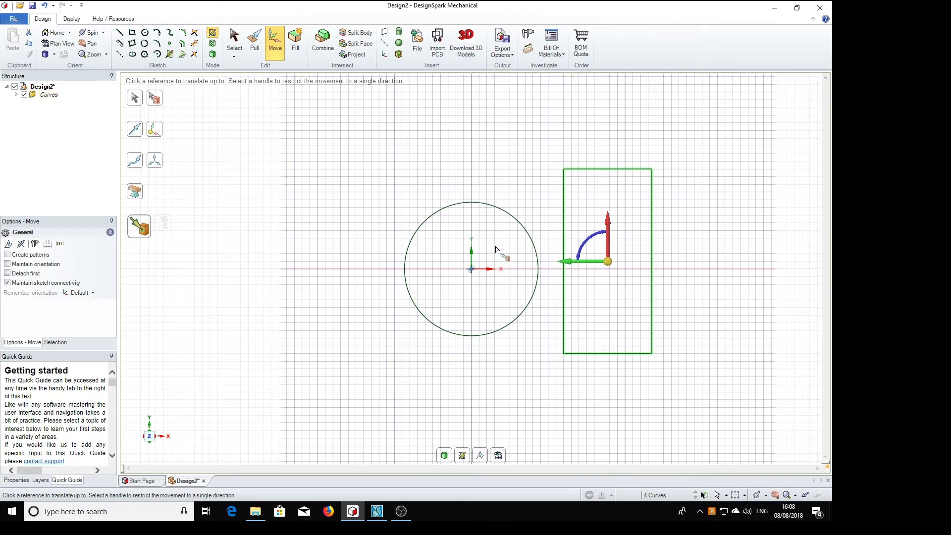
left_click(515, 226)
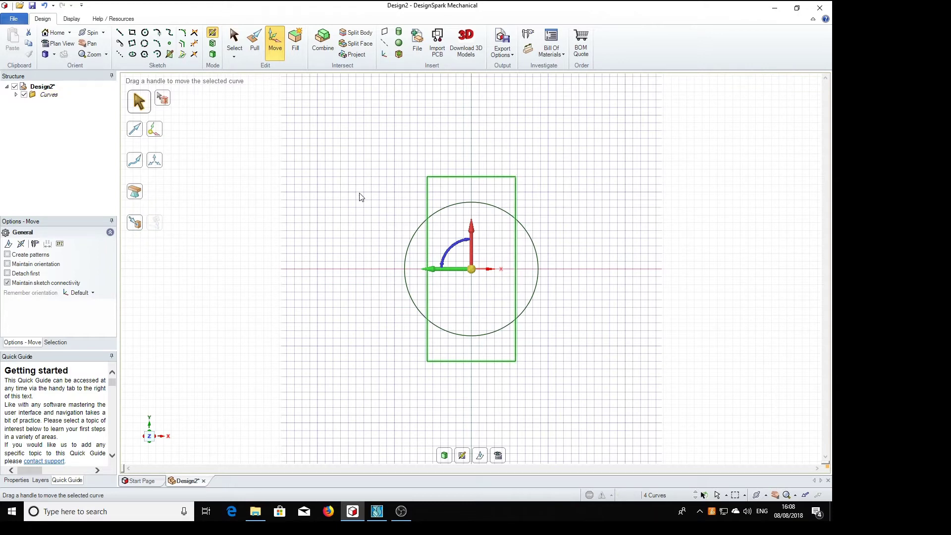
Step: Trim away the rectangle's outer edges and the circle's side arcs, leaving one barrel-shaped outline
left_click(194, 44)
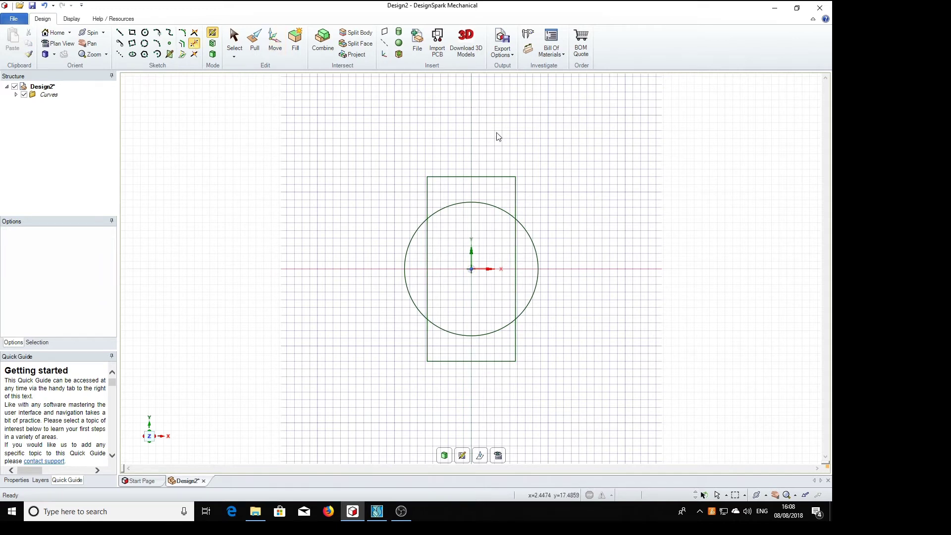
left_click(428, 196)
left_click(480, 177)
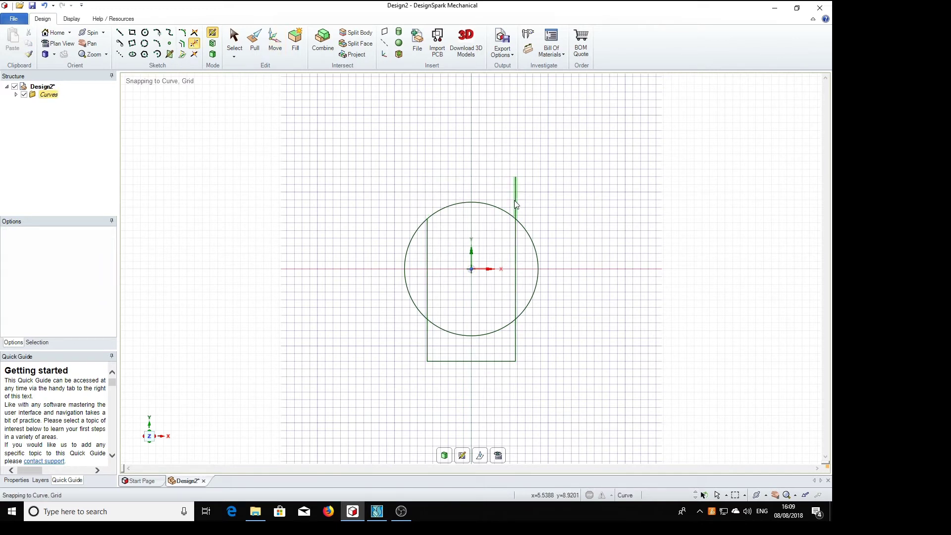
left_click(515, 200)
left_click(529, 239)
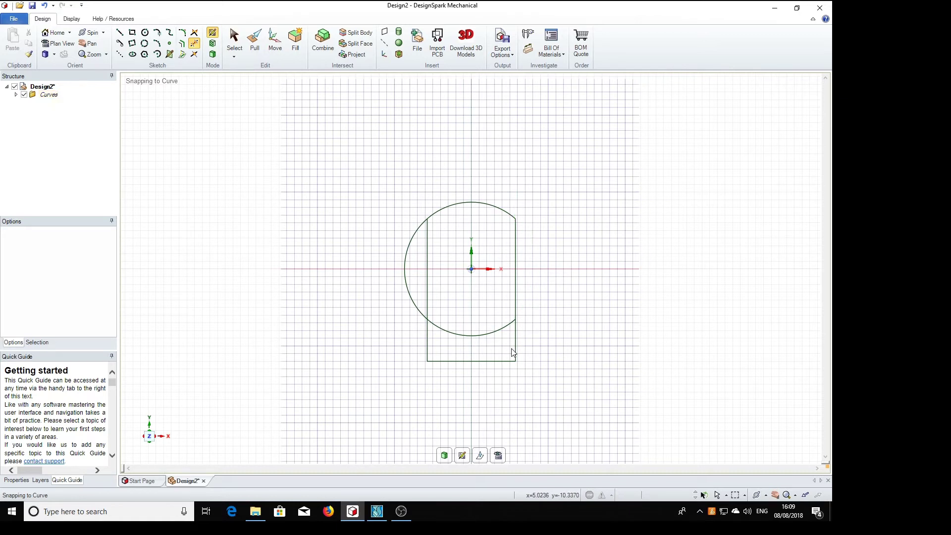
left_click(495, 362)
left_click(428, 341)
left_click(415, 303)
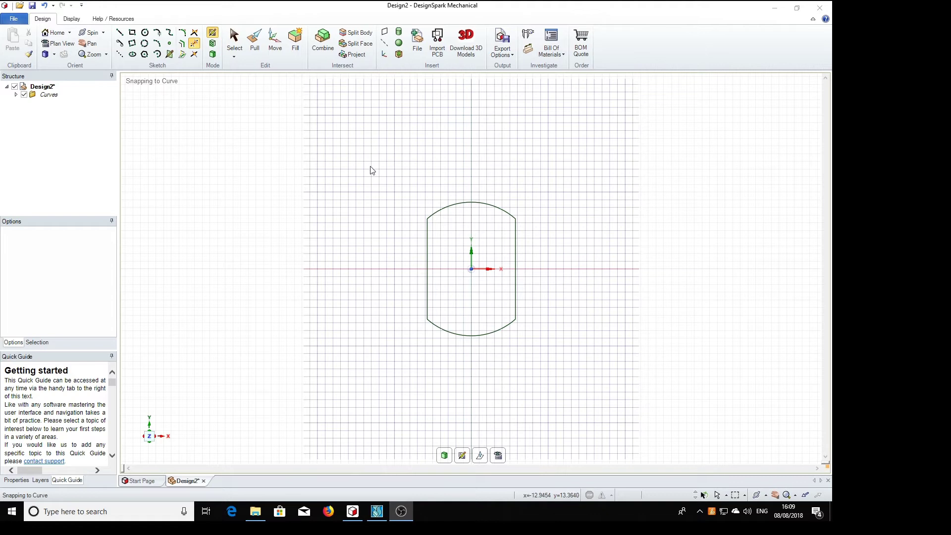
left_click(255, 44)
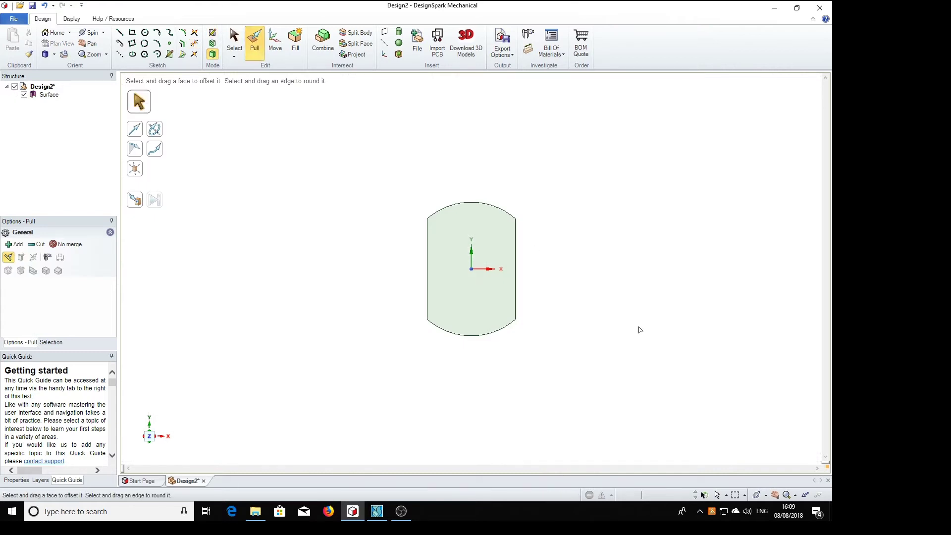
Step: Pull the barrel-shaped profile out 1.91 mm into a solid flange
middle_click_drag(640, 329, 556, 284)
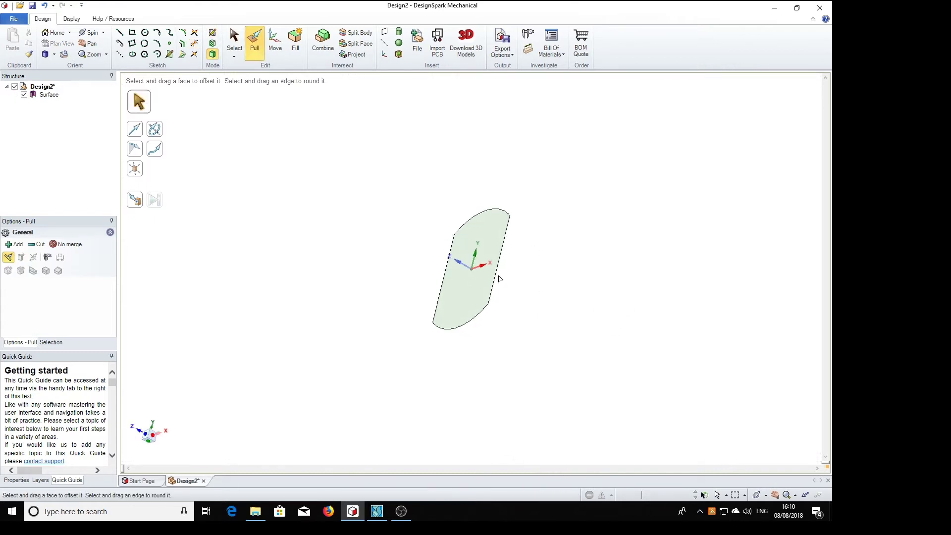
left_click(468, 283)
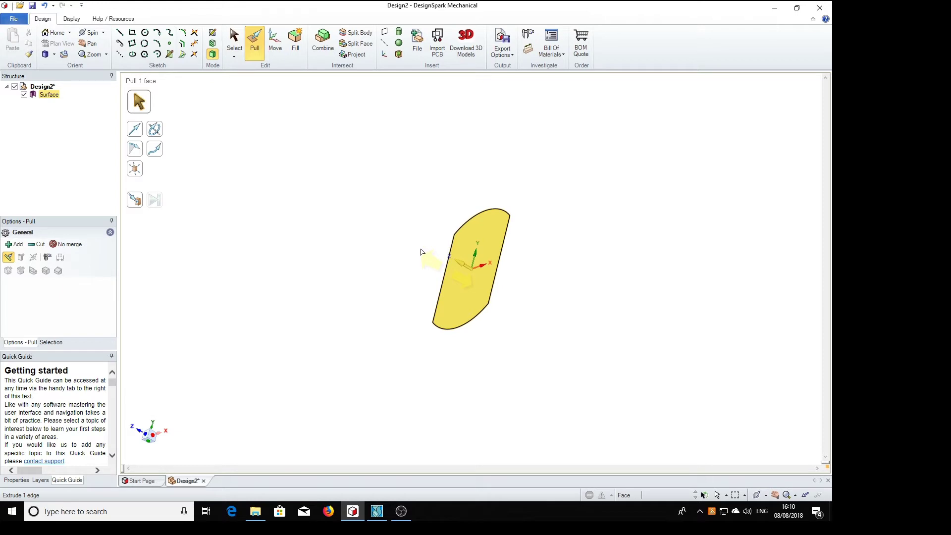
left_click_drag(422, 252, 423, 254)
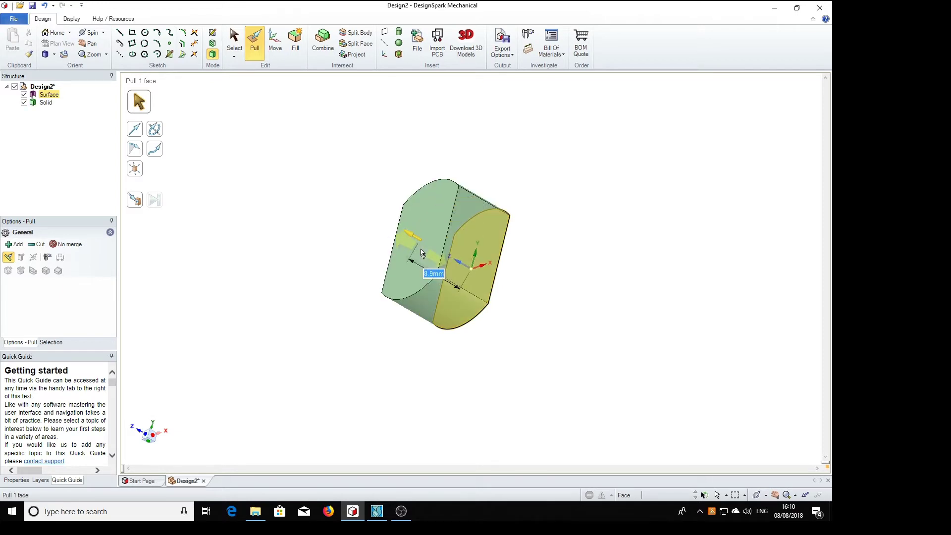
type("1.91")
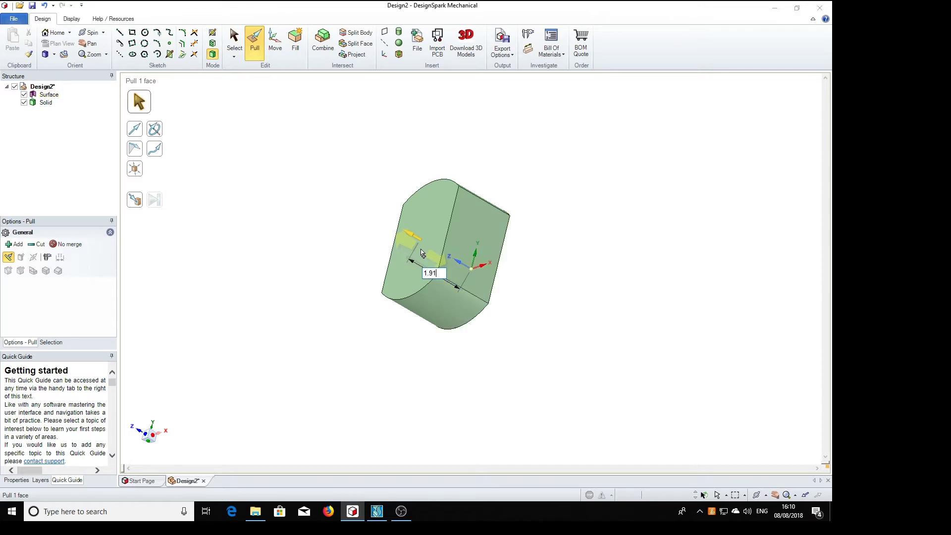
key("Return")
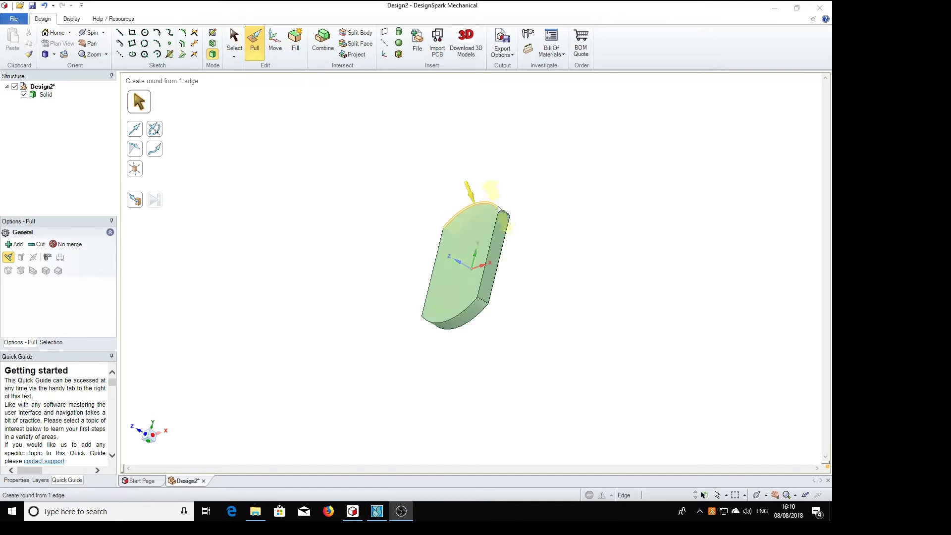
Step: Recheck the Spindle drawing, move it aside, and view the flange's front face head-on
key("alt+Tab")
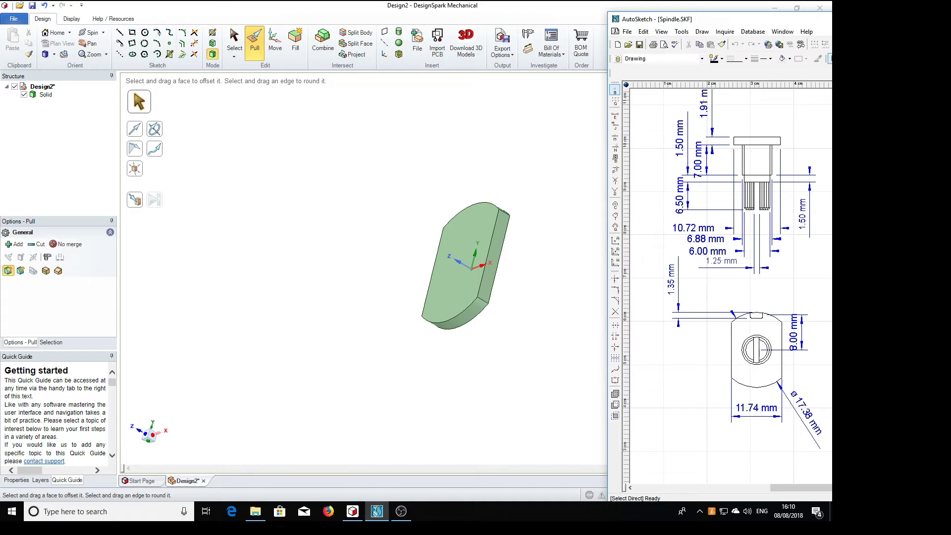
left_click_drag(749, 20, 950, 20)
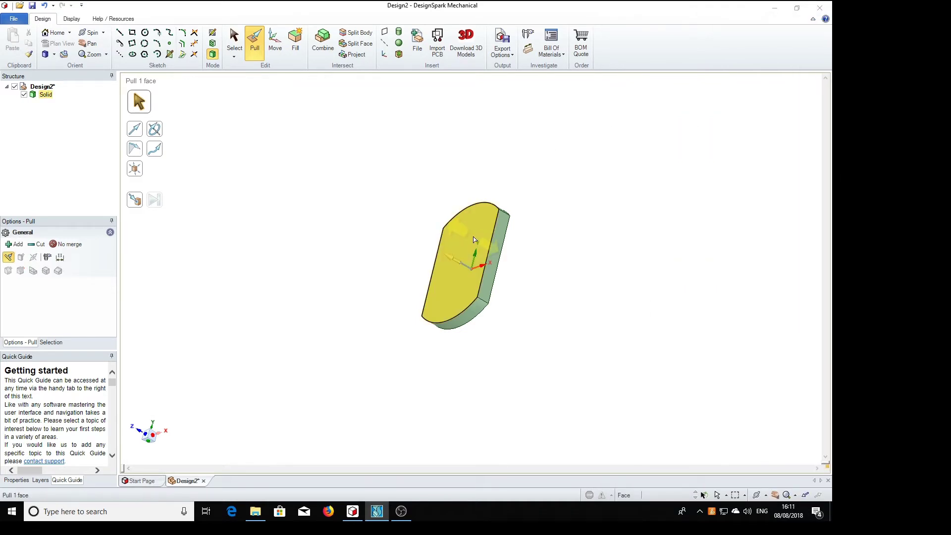
left_click(241, 40)
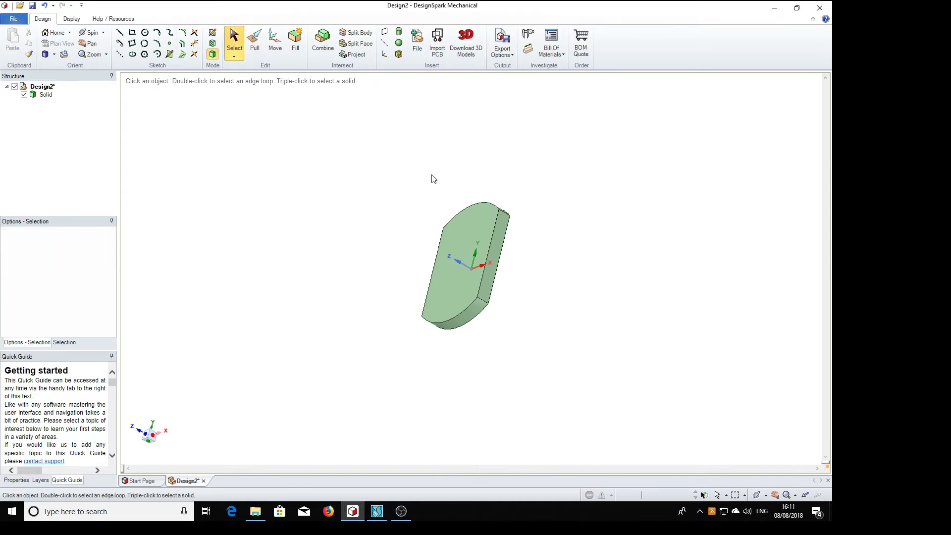
left_click(476, 220)
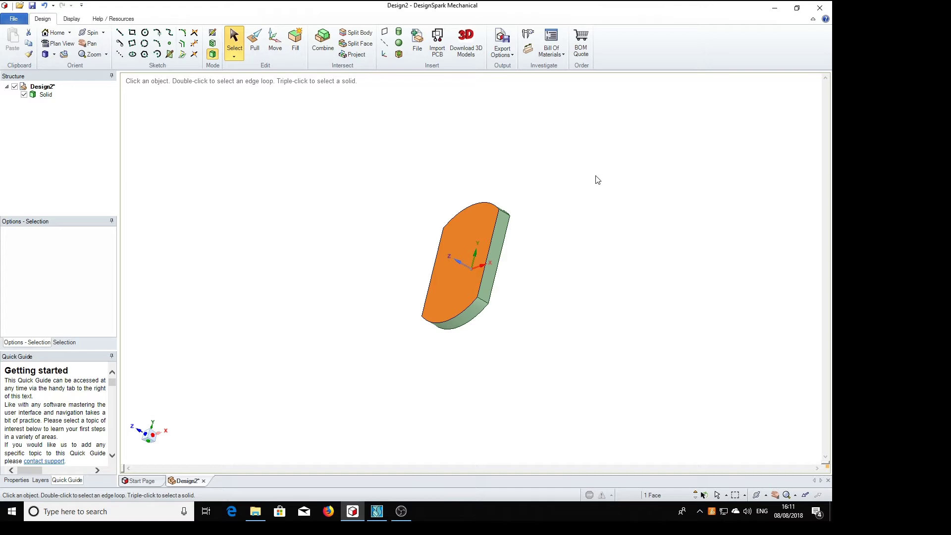
key("v")
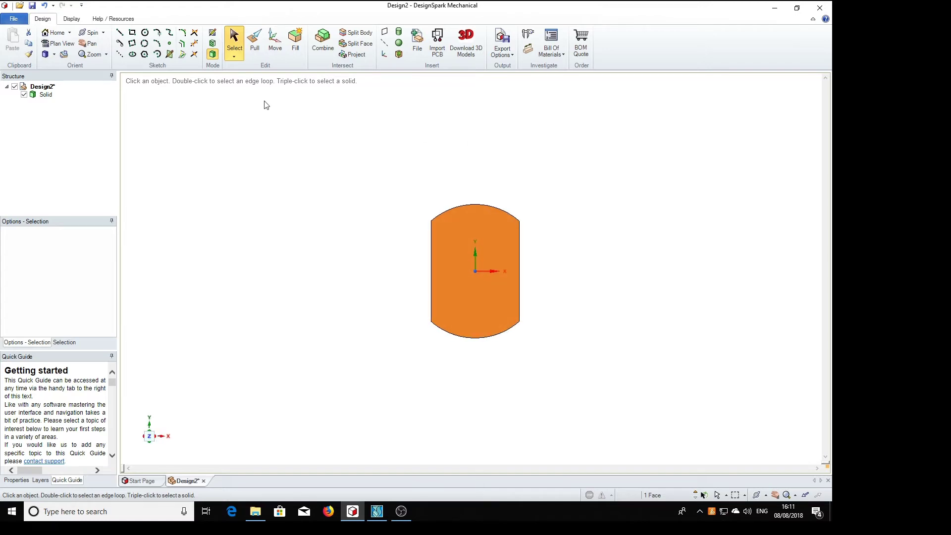
Step: Sketch a 2.85 mm wide, 1.35 mm tall peg rectangle on the x axis beside the flange
left_click(132, 32)
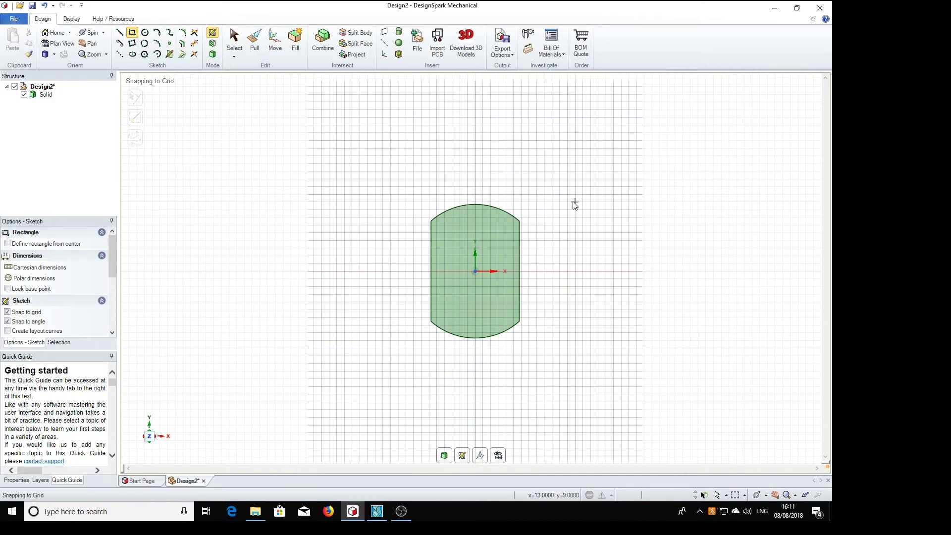
left_click(544, 271)
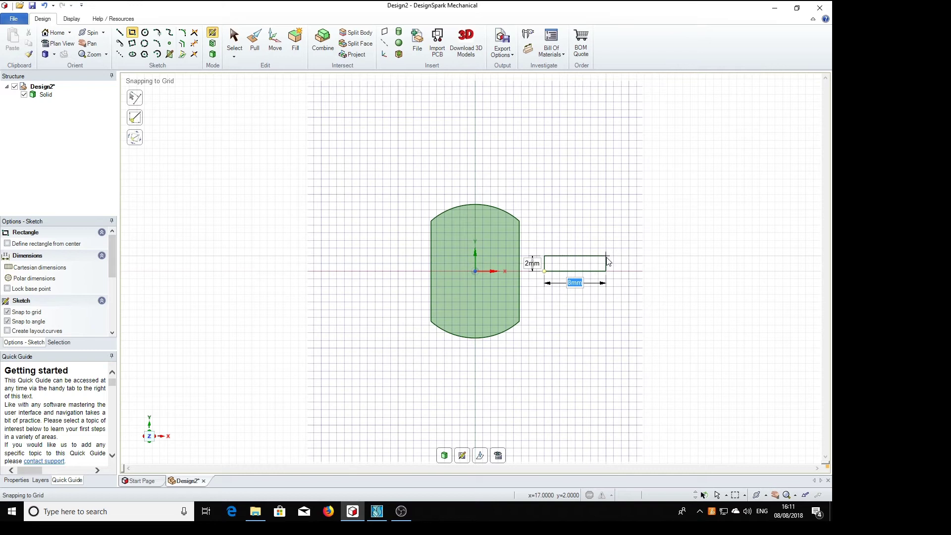
type("2.85")
key("Tab")
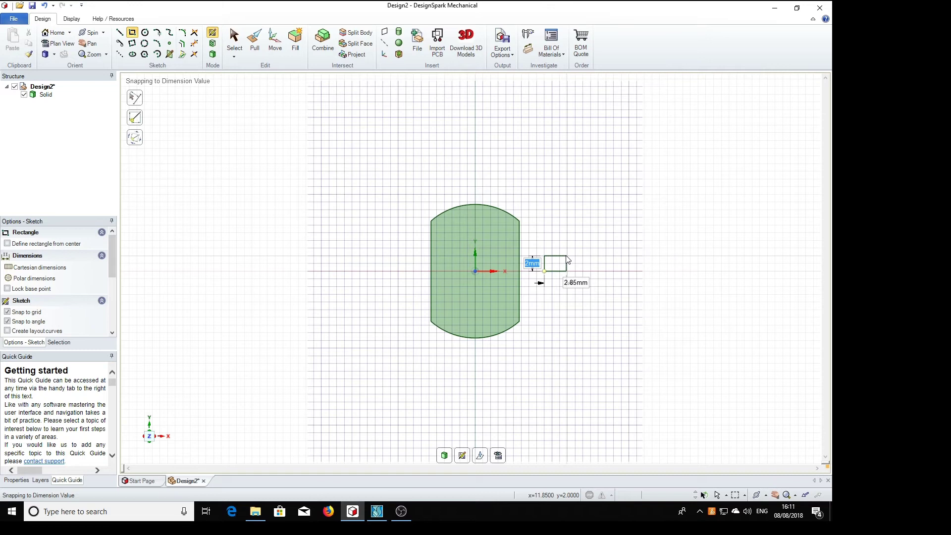
type("1.35")
key("Return")
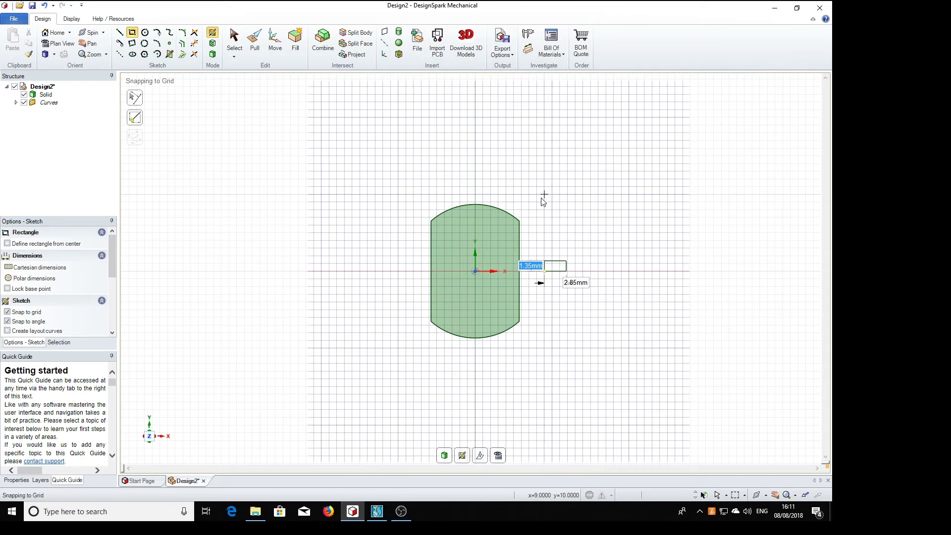
scroll(451, 232, "up", 5)
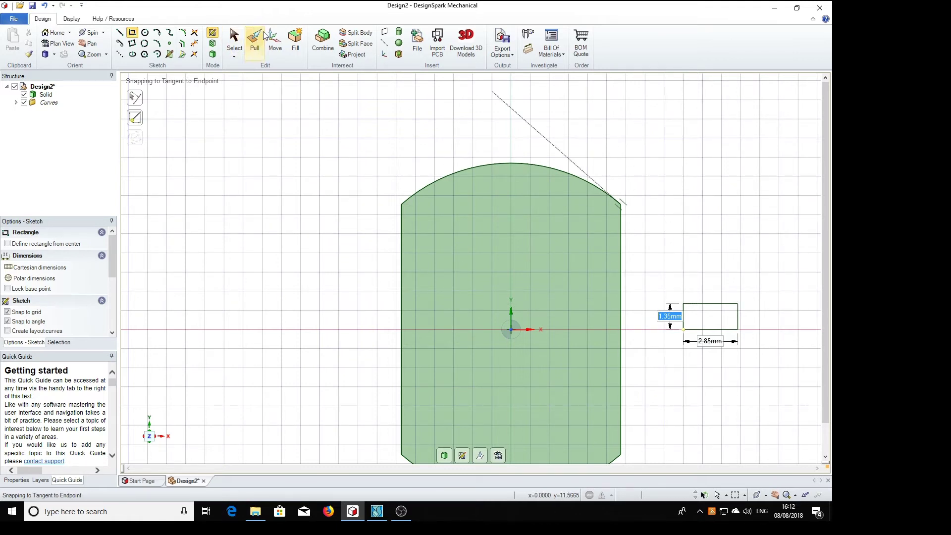
Step: Move the peg rectangle, anchored on its top edge, up to the origin
left_click(275, 40)
left_click_drag(665, 293, 771, 352)
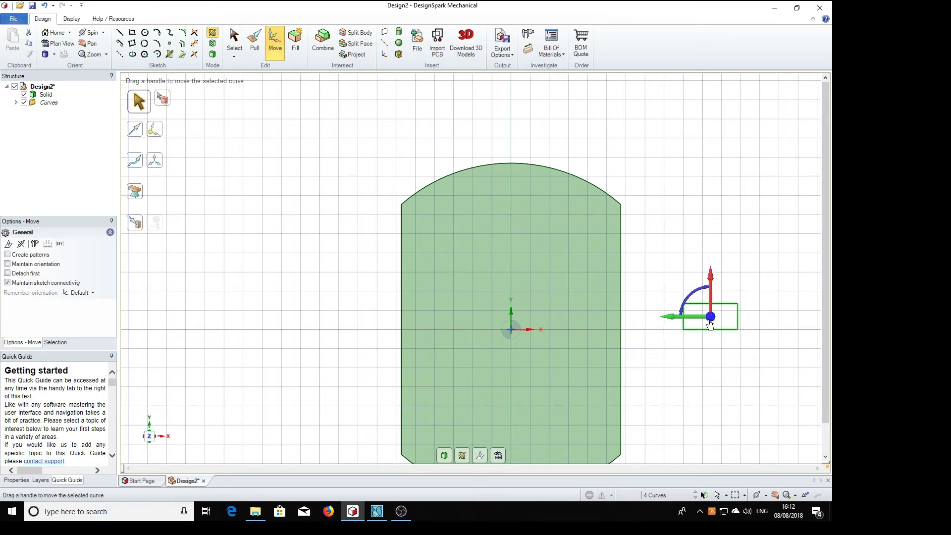
left_click_drag(711, 313, 711, 304)
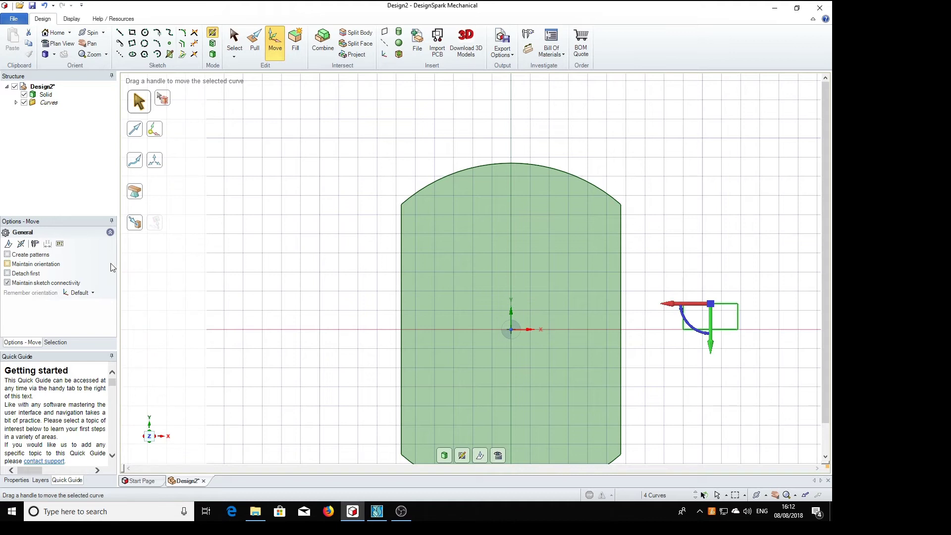
left_click(136, 224)
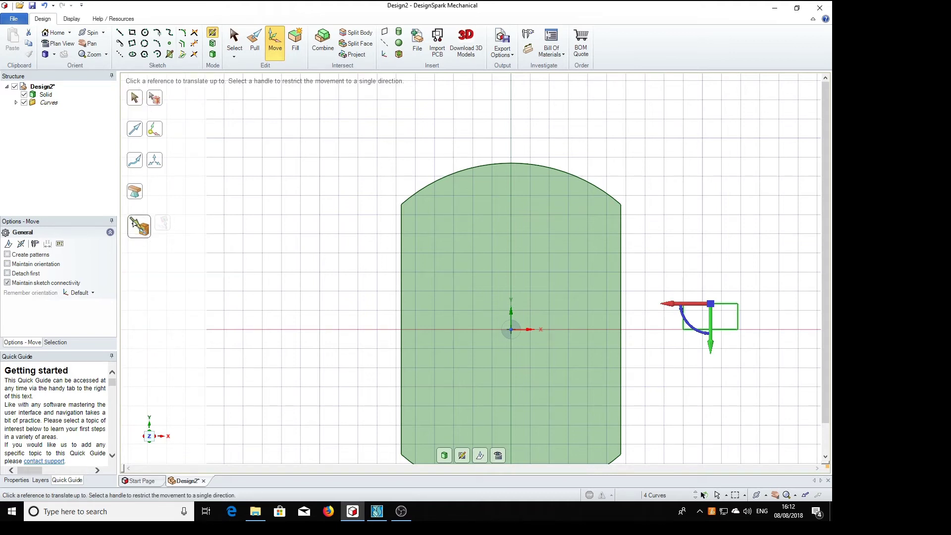
left_click(621, 206)
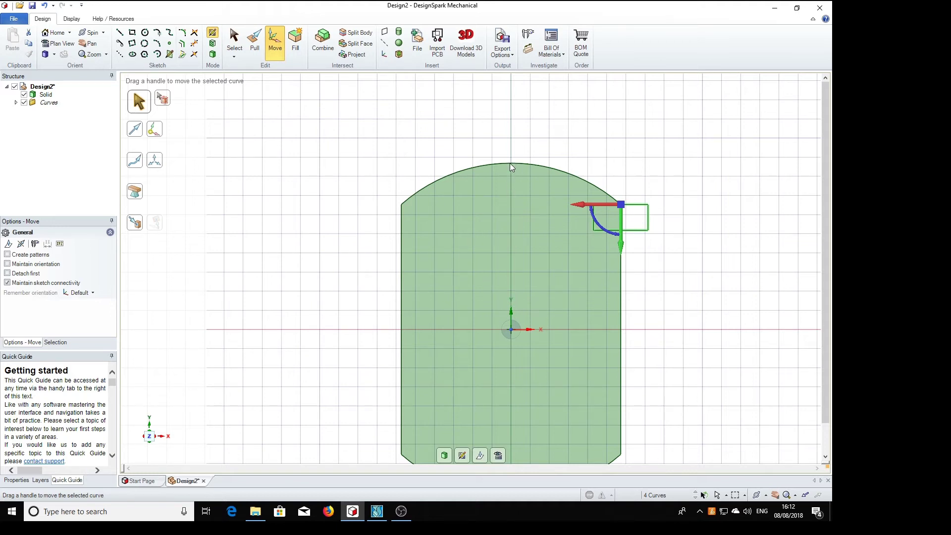
left_click(136, 221)
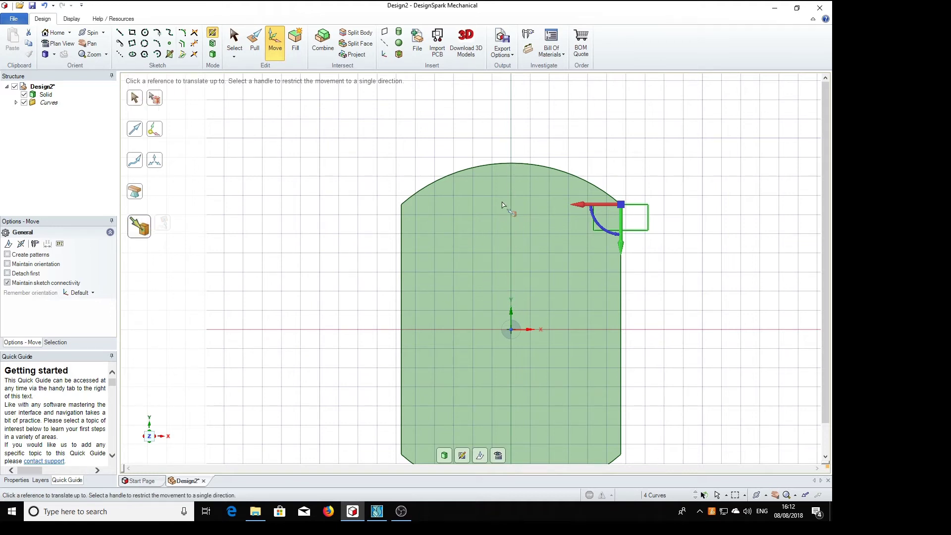
left_click(512, 163)
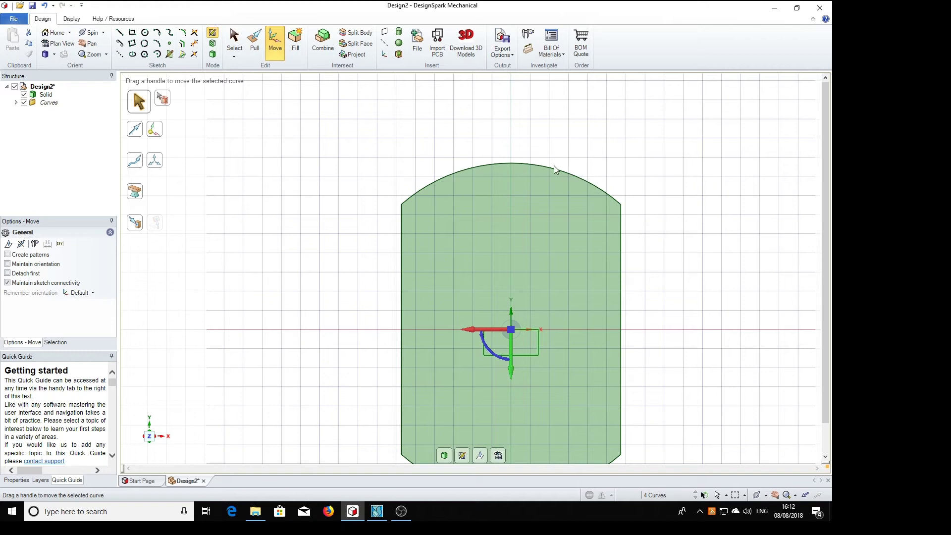
left_click(120, 33)
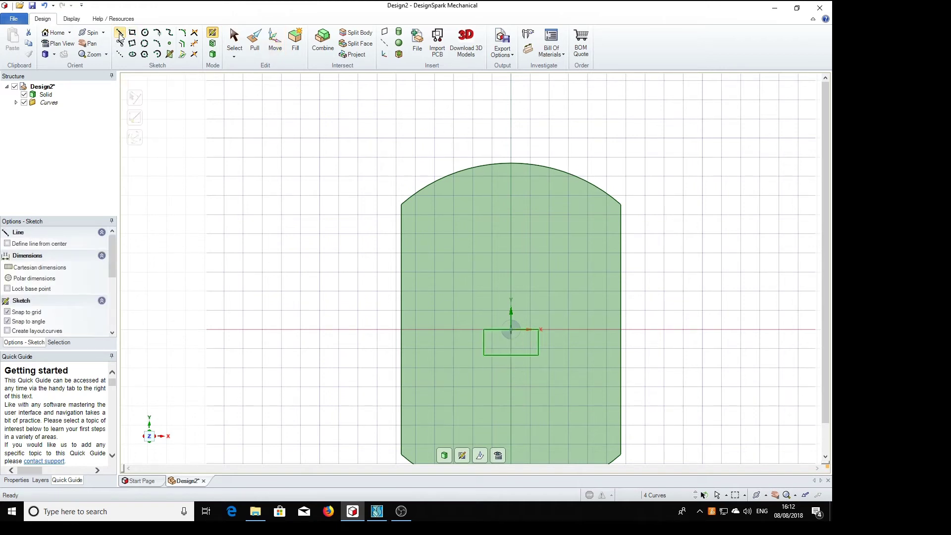
left_click(511, 163)
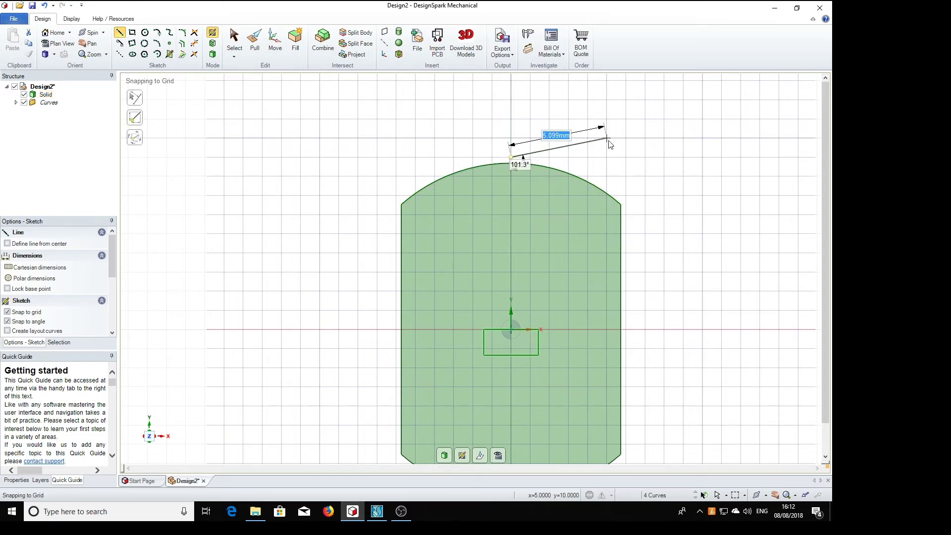
key("Escape")
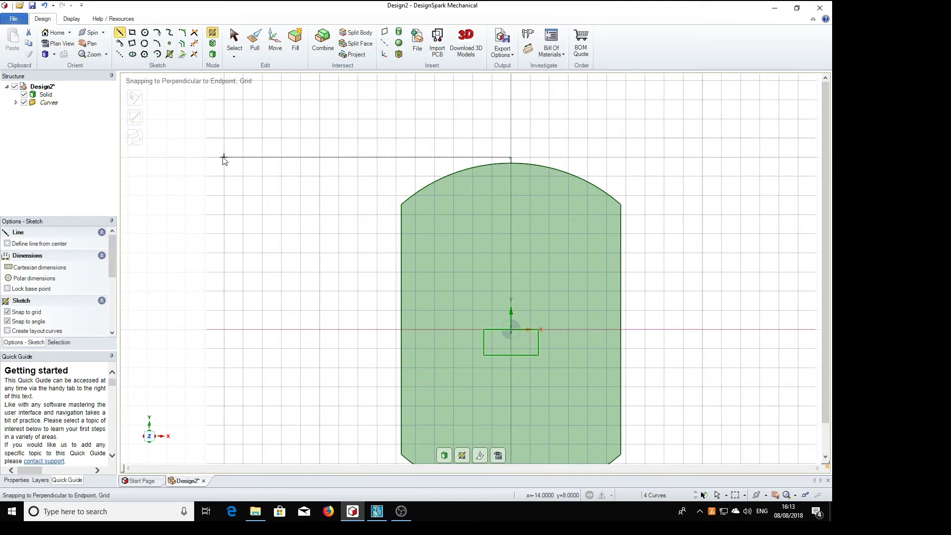
Step: Move the peg rectangle, anchored on its top edge, up to the flange arc's top point
left_click(277, 42)
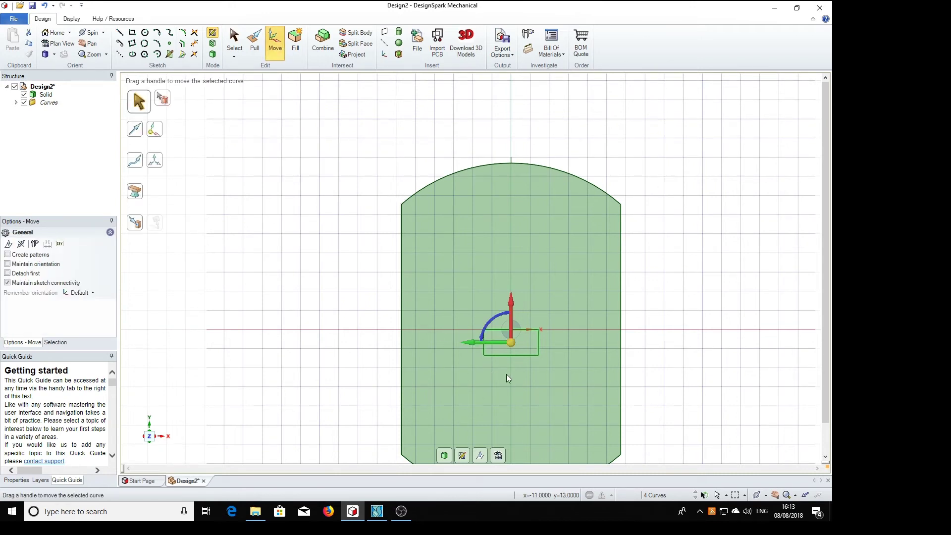
left_click(465, 296)
left_click_drag(454, 292, 499, 358)
left_click_drag(569, 382, 570, 382)
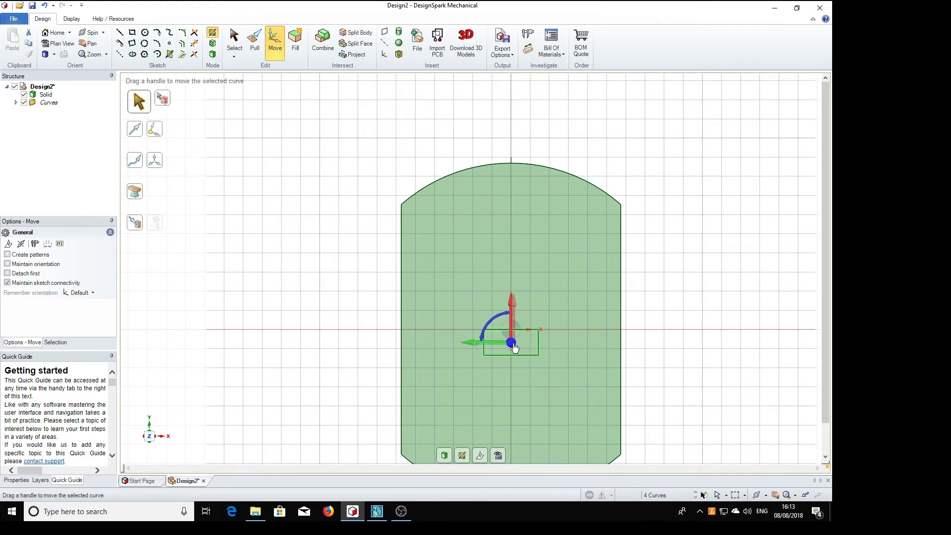
left_click_drag(515, 346, 516, 329)
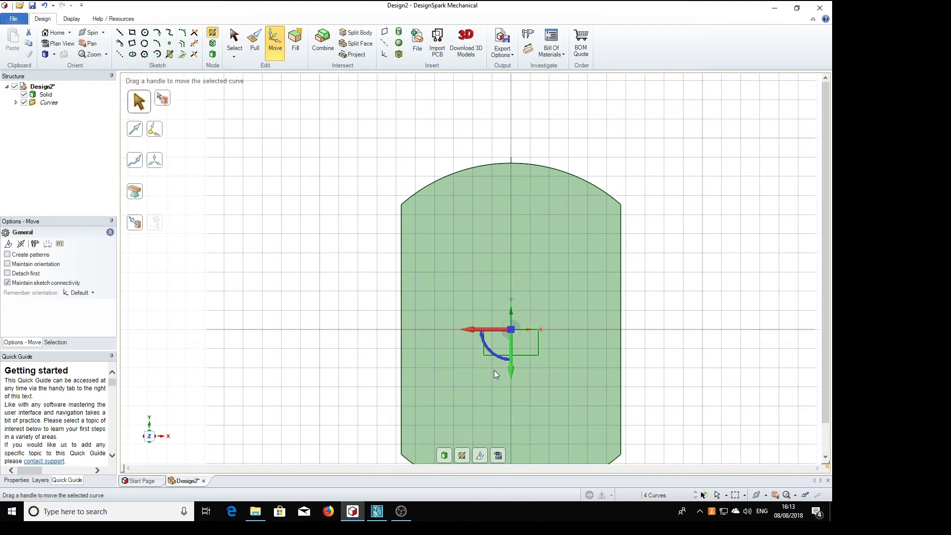
left_click(136, 223)
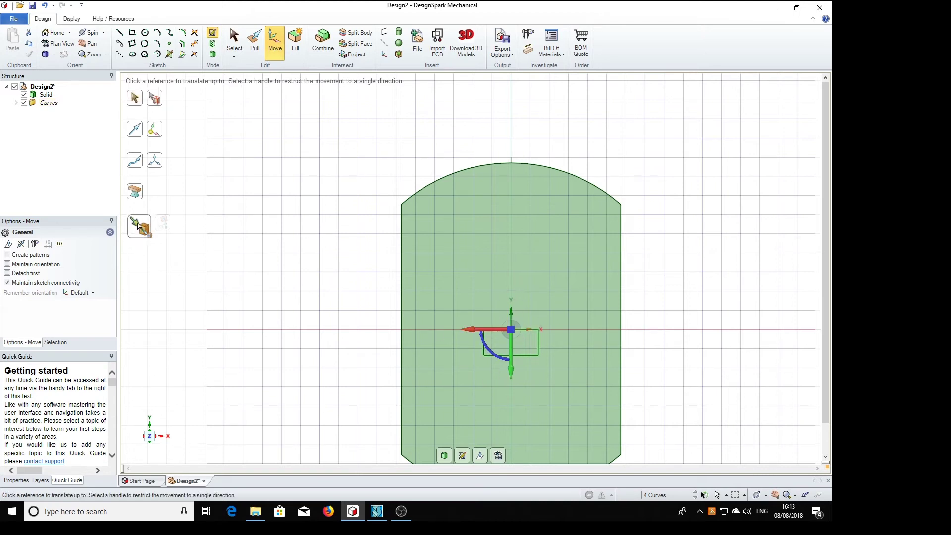
left_click(512, 164)
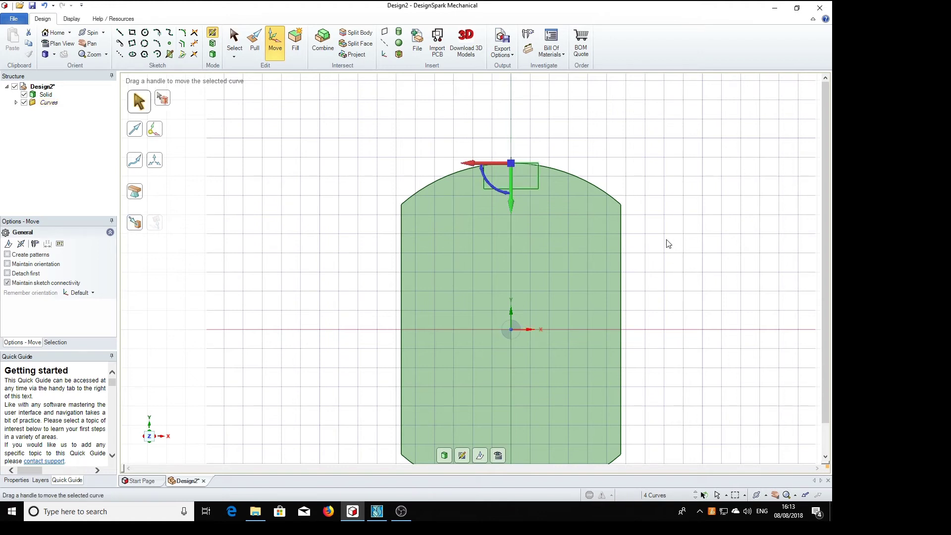
Step: Clear the selection and close the finished sketch into a surface
left_click(235, 42)
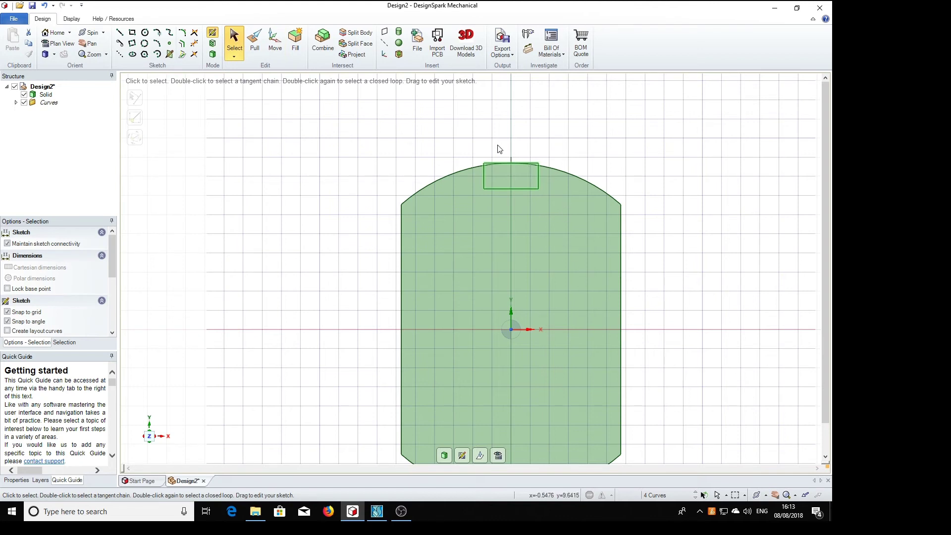
left_click(516, 170)
left_click(311, 107)
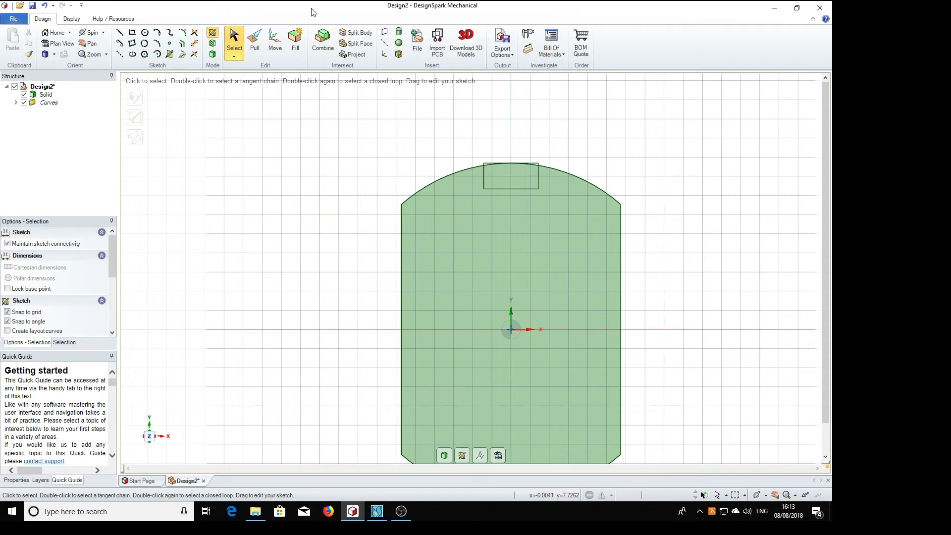
left_click(255, 44)
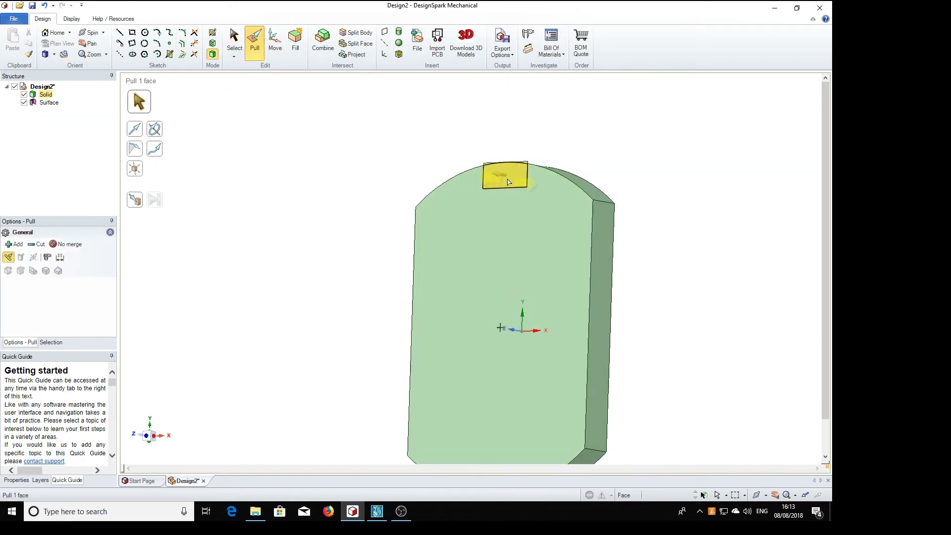
Step: Pull the top rectangle up 1 mm into a locating peg on the flange
left_click_drag(488, 182, 489, 181)
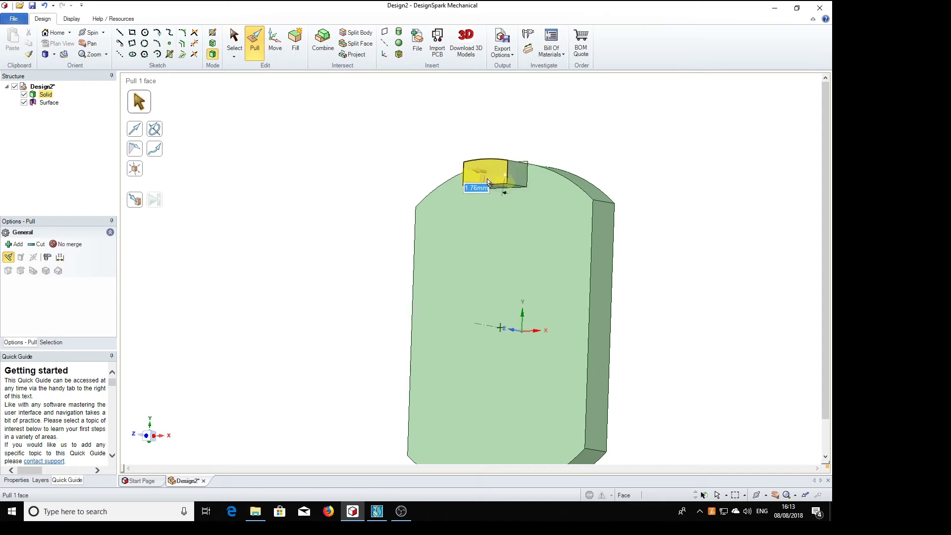
type("1.23")
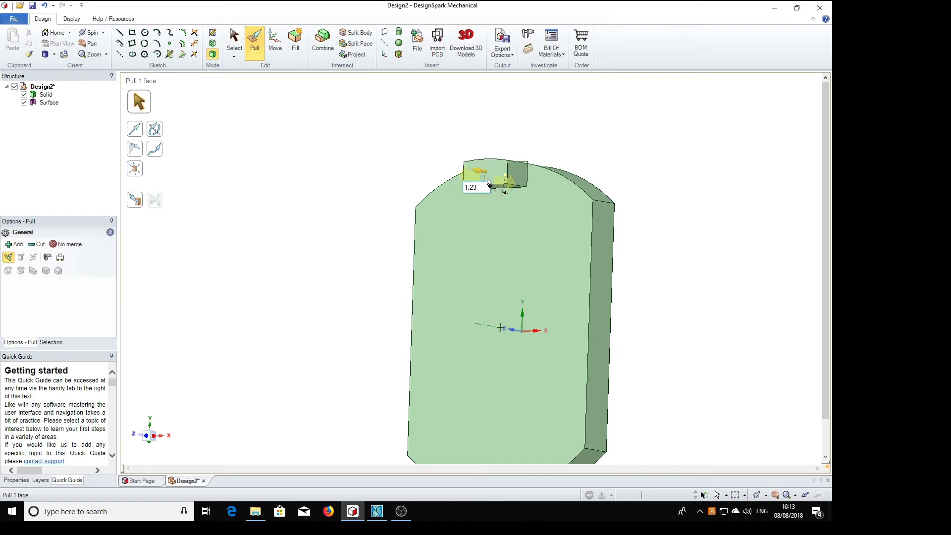
key("Return")
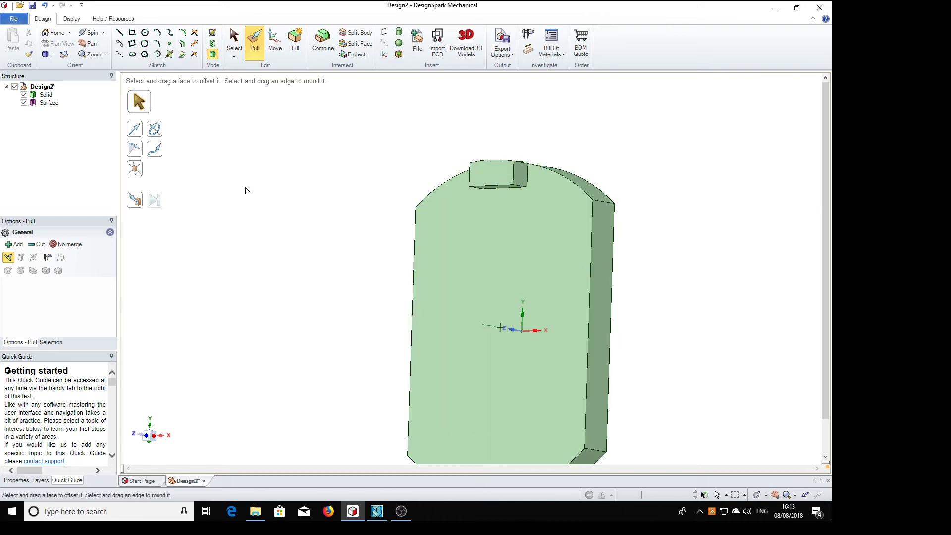
Step: Delete the leftover Surface body so only the single Solid remains
left_click(47, 104)
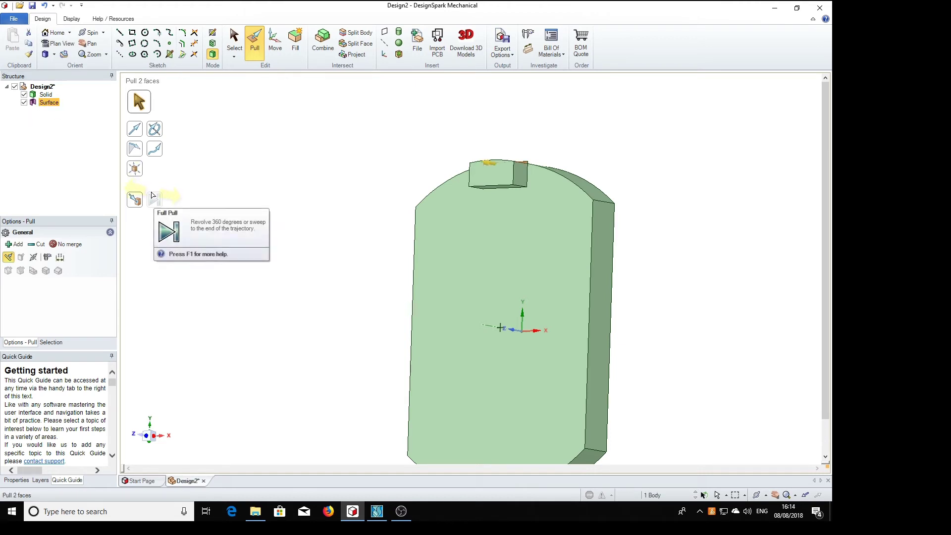
left_click(154, 199)
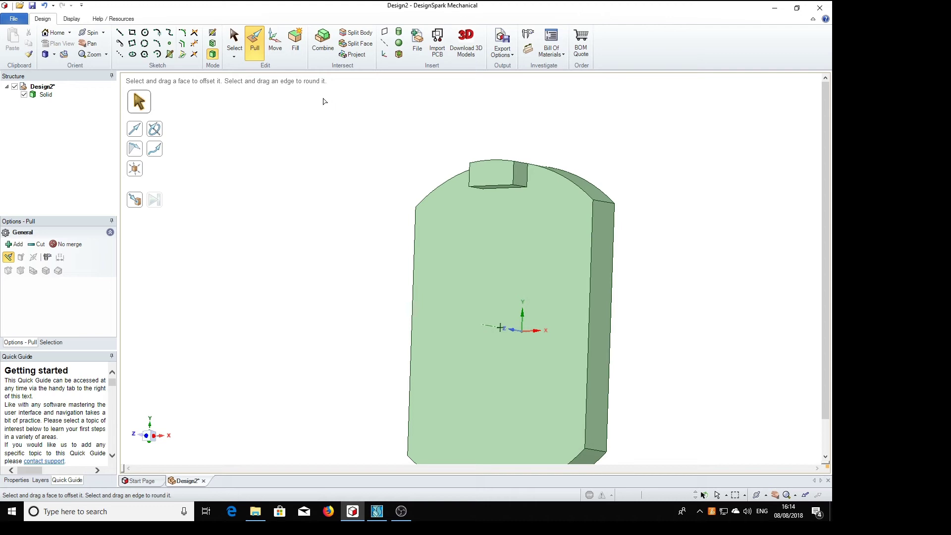
key("s")
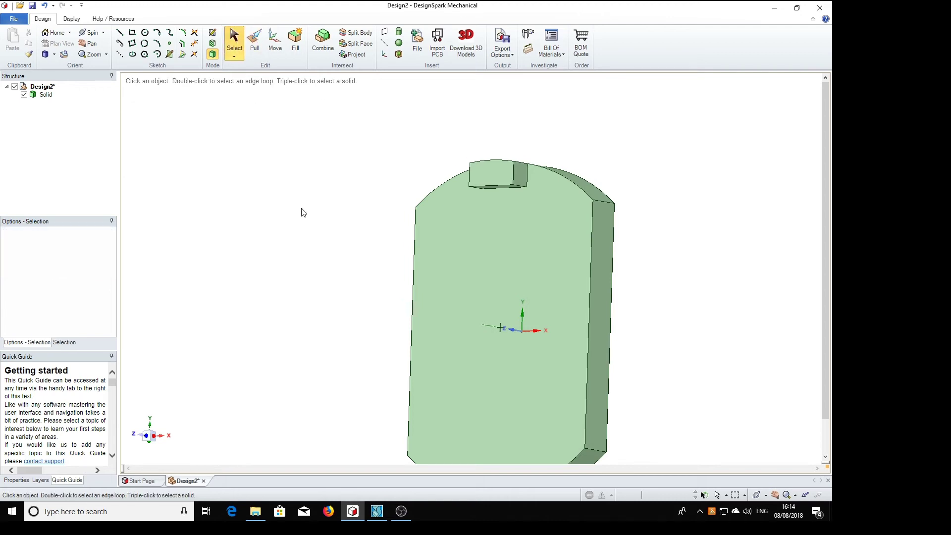
mouse_move(304, 213)
middle_mouse_down()
mouse_move(318, 238)
mouse_move(421, 290)
mouse_move(439, 254)
mouse_move(372, 198)
mouse_move(274, 225)
mouse_move(227, 257)
mouse_move(246, 195)
mouse_move(299, 204)
middle_mouse_up()
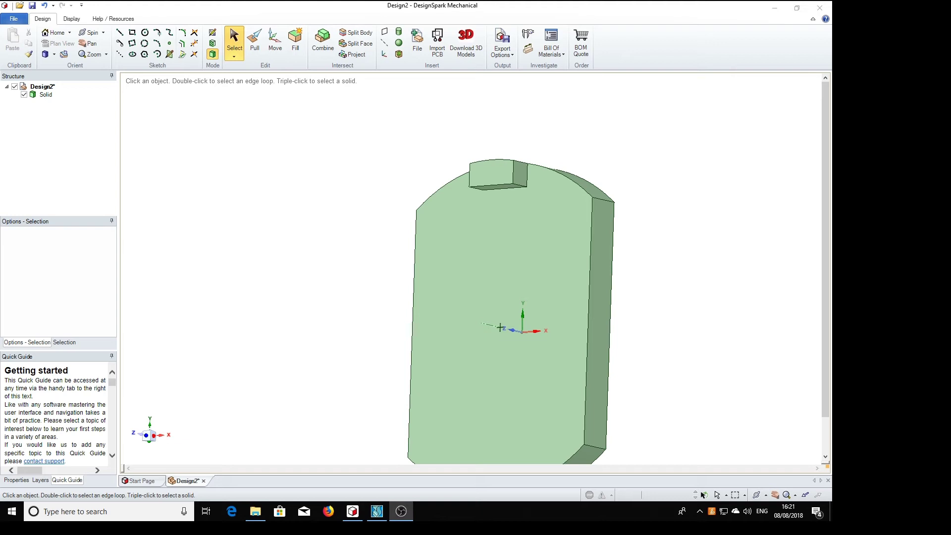
key("alt+Tab")
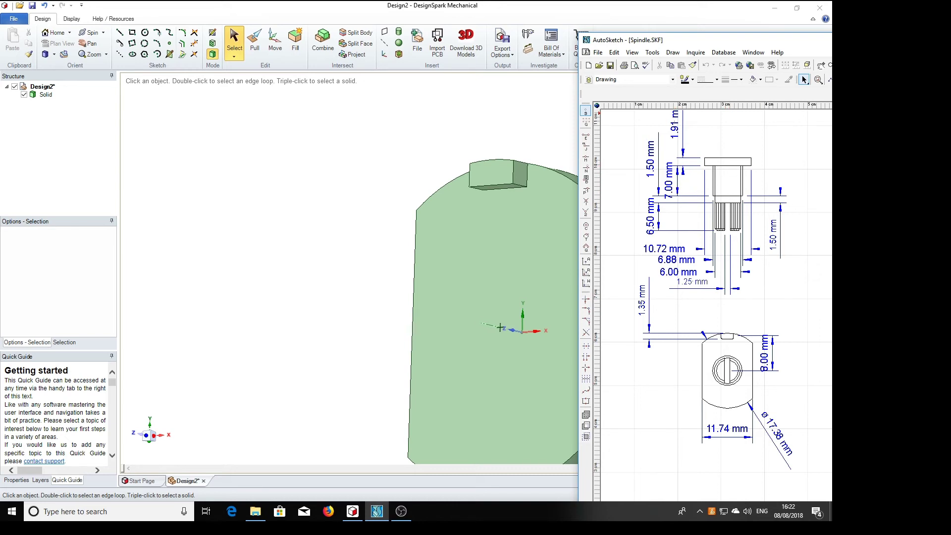
key("alt+Tab")
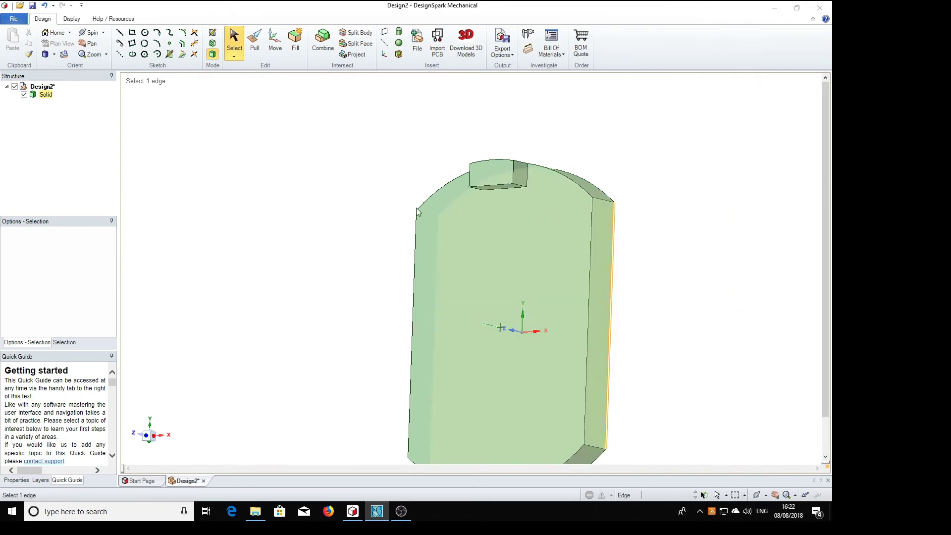
left_click(467, 242)
left_click(286, 91)
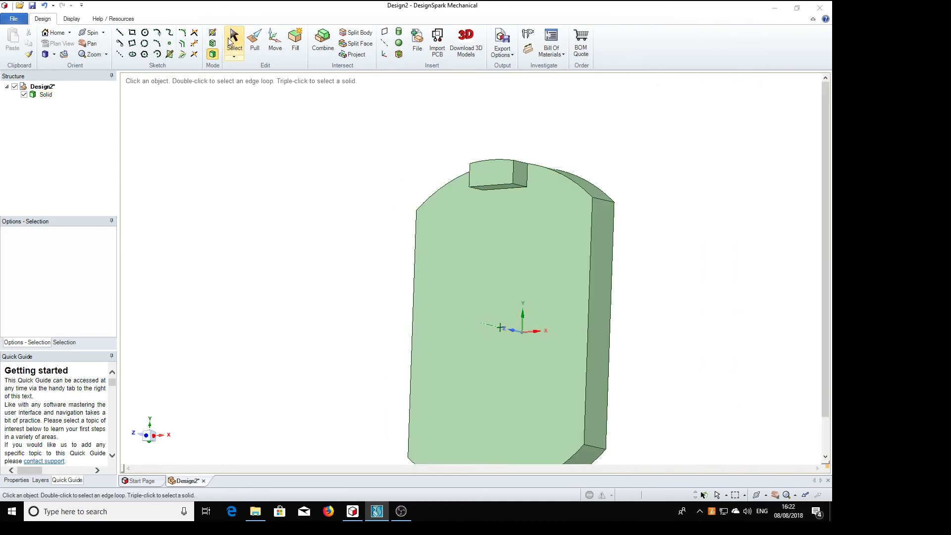
Step: Sketch a 6.88 mm diameter circle at the origin on the flange's front face, viewed head-on
left_click(507, 231)
left_click(508, 231)
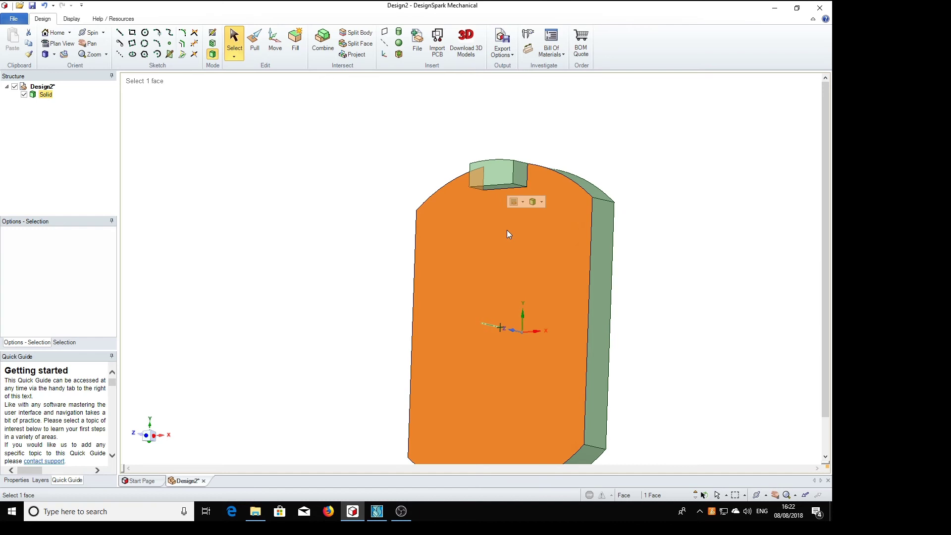
left_click(502, 233)
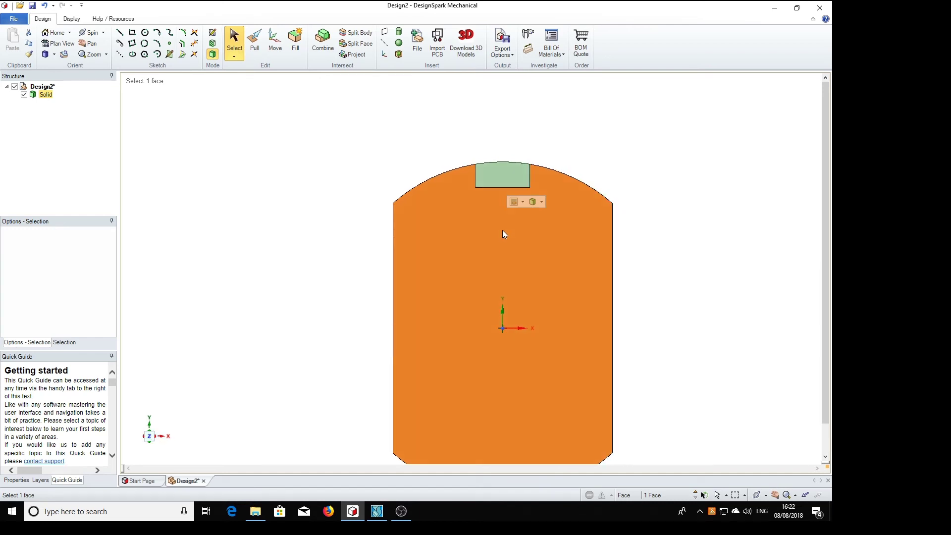
left_click(145, 33)
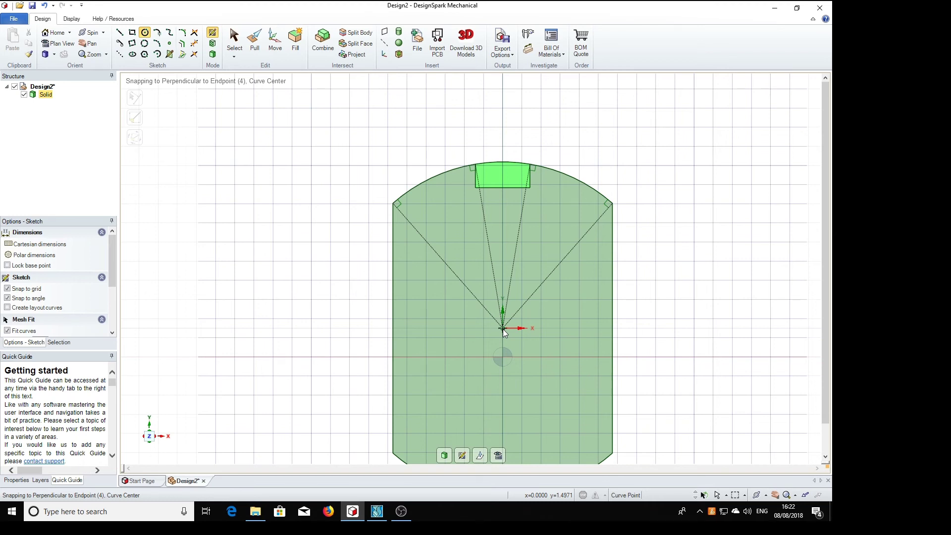
left_click(503, 328)
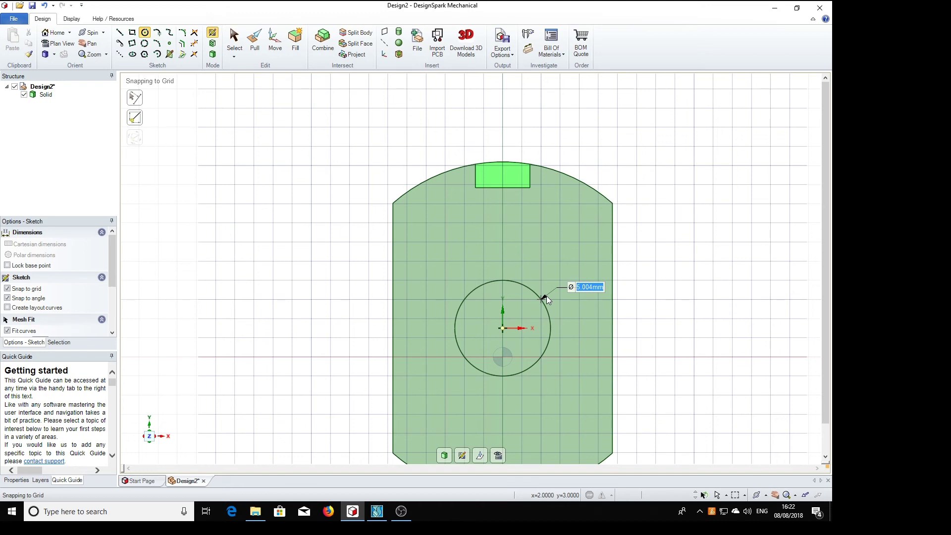
type("6.88")
key("Return")
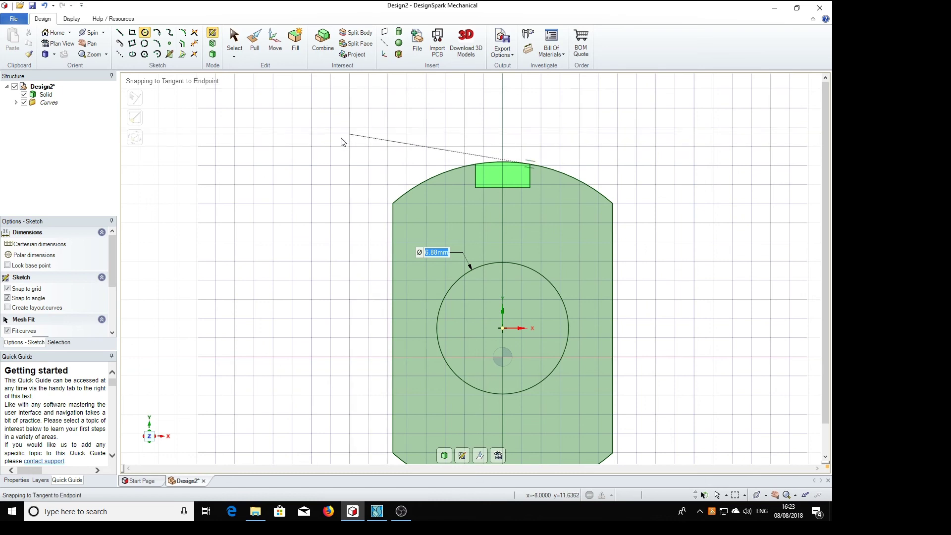
Step: Pull the 6.88 mm circle 7 mm into a cylinder and return to the home view
left_click(254, 42)
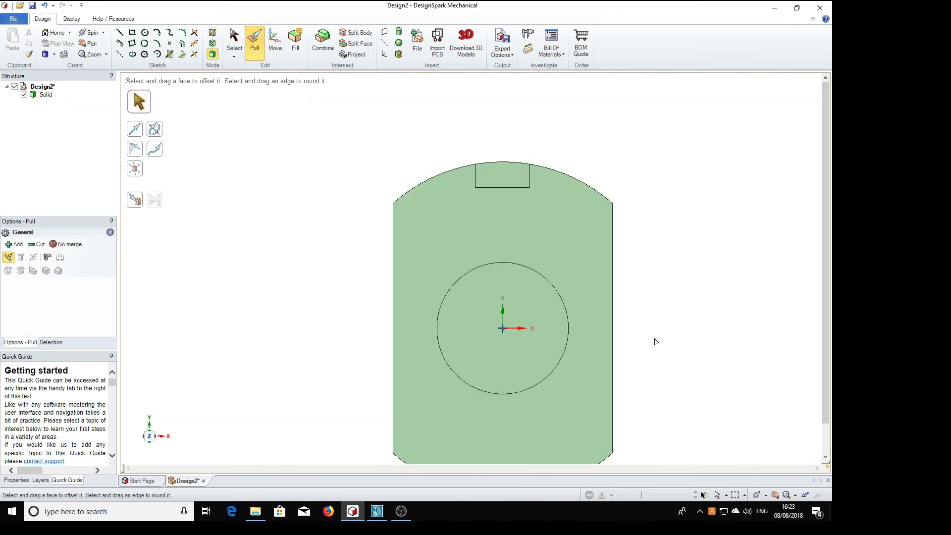
left_click(496, 317)
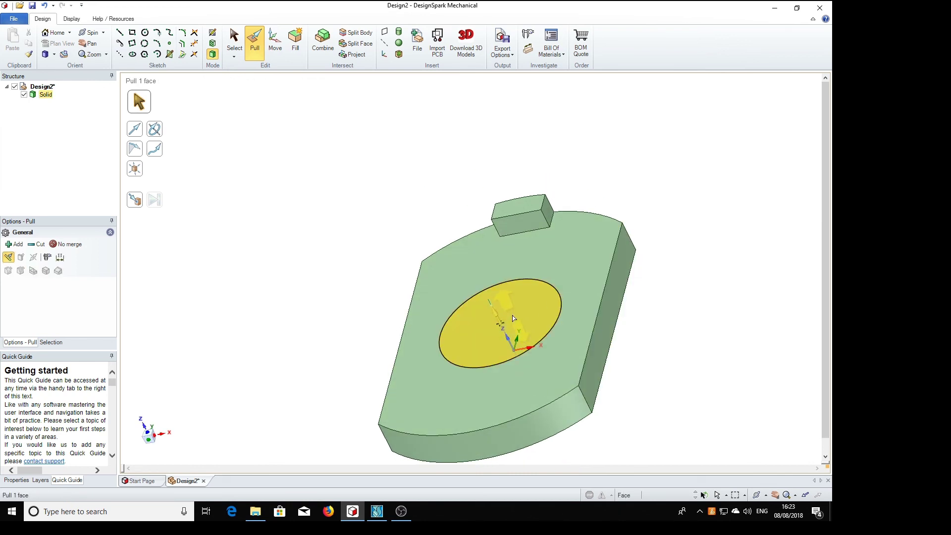
left_click_drag(510, 318, 482, 242)
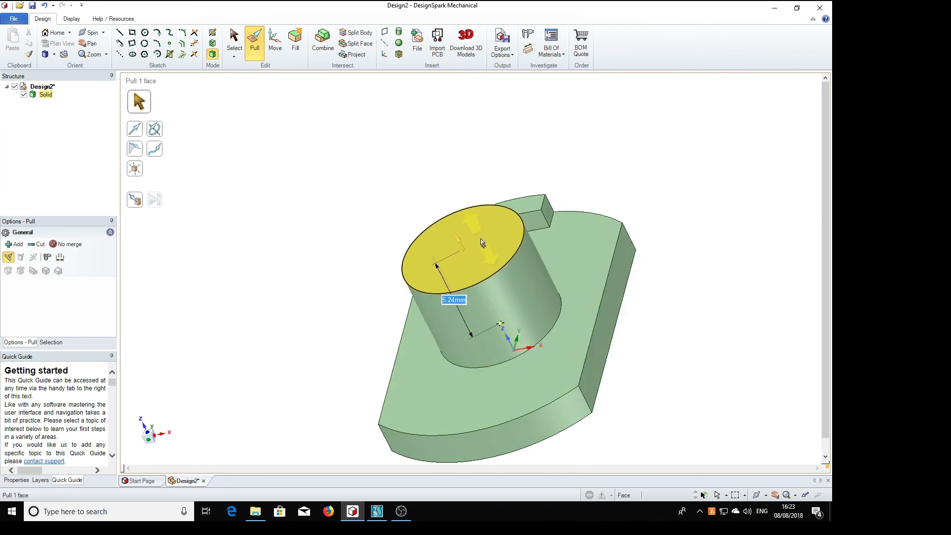
type("7")
key("Return")
key("Escape")
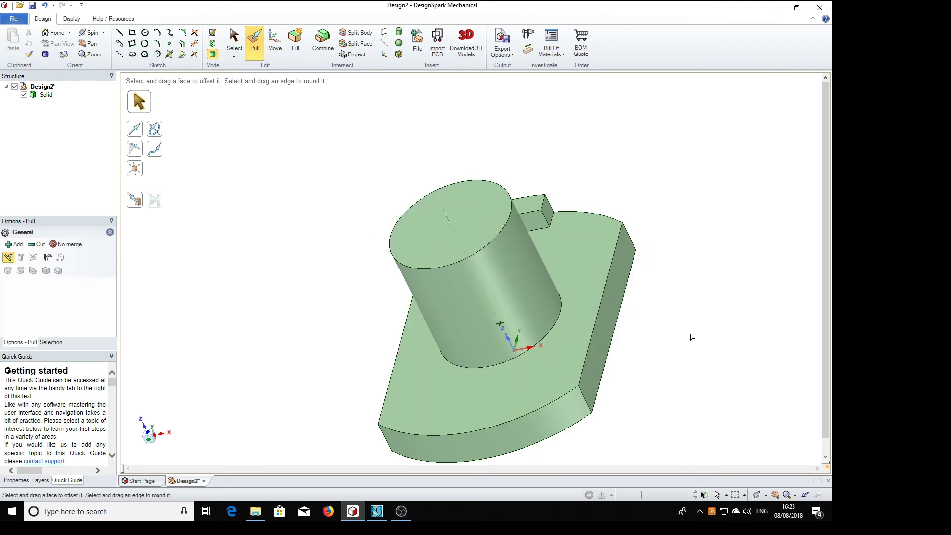
key("h")
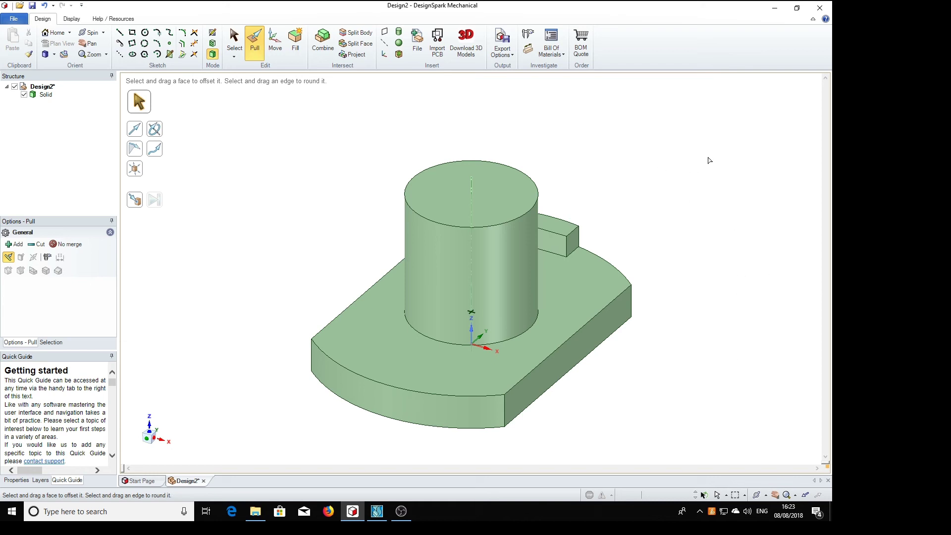
left_click(401, 511)
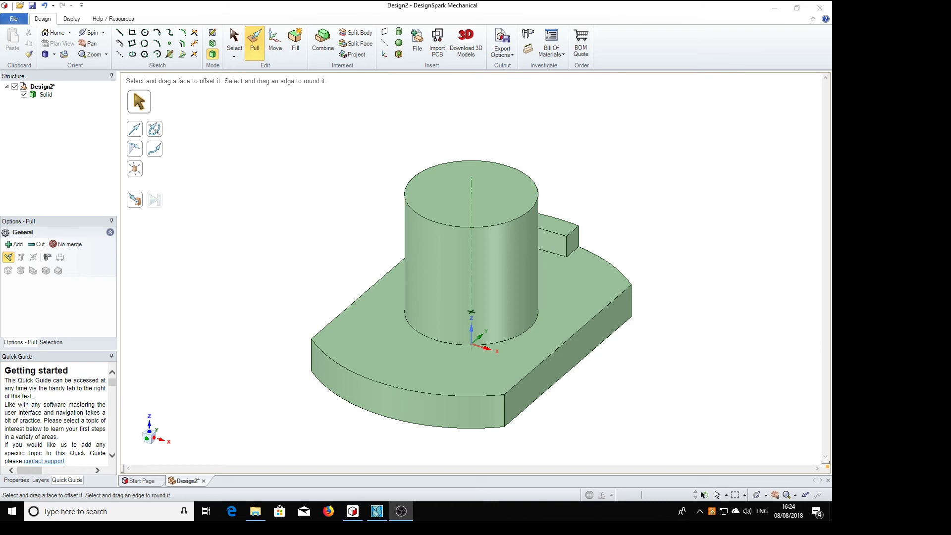
Step: Bring up the AutoSketch spindle drawing for reference, then return to the model
left_click(377, 511)
left_click_drag(785, 17, 742, 29)
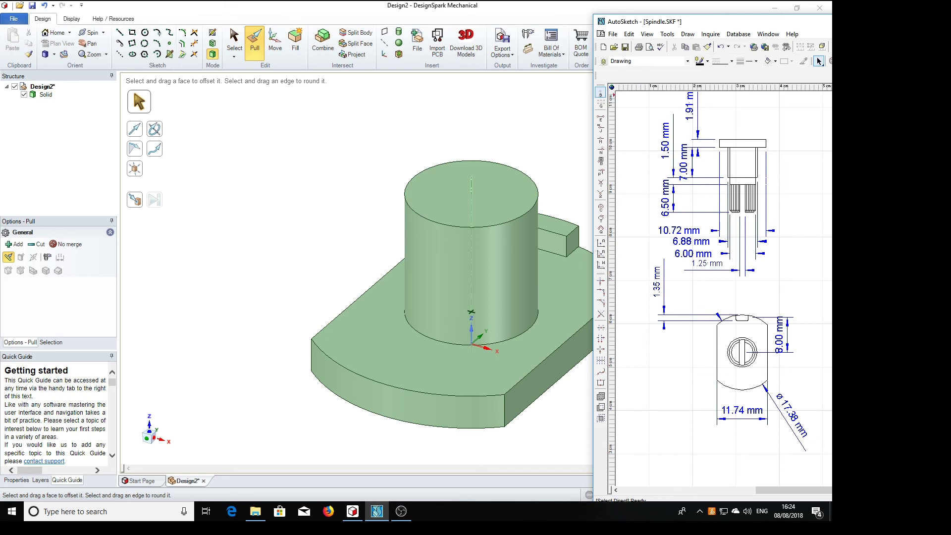
key("alt+Tab")
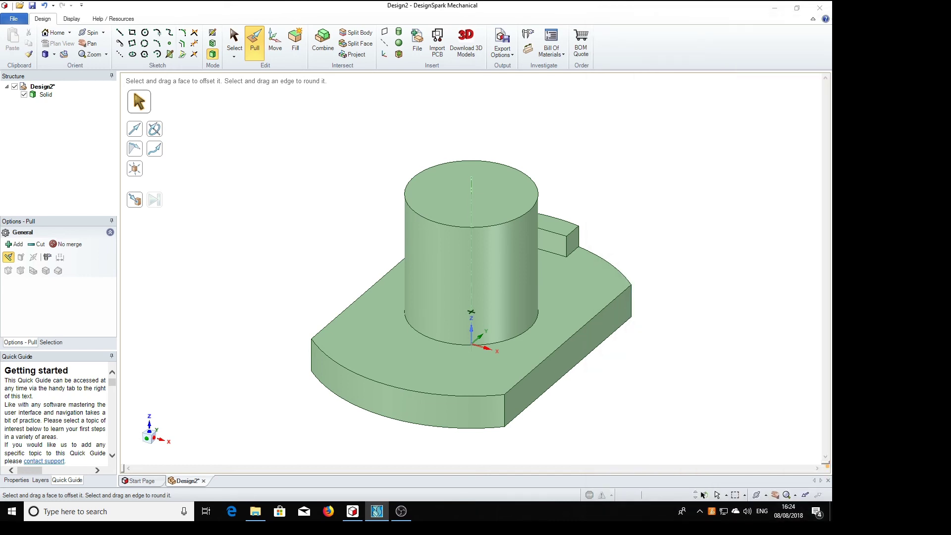
Step: Draw a 6 mm circle at the origin on the cylinder's top face in plan view
left_click(234, 39)
left_click(477, 194)
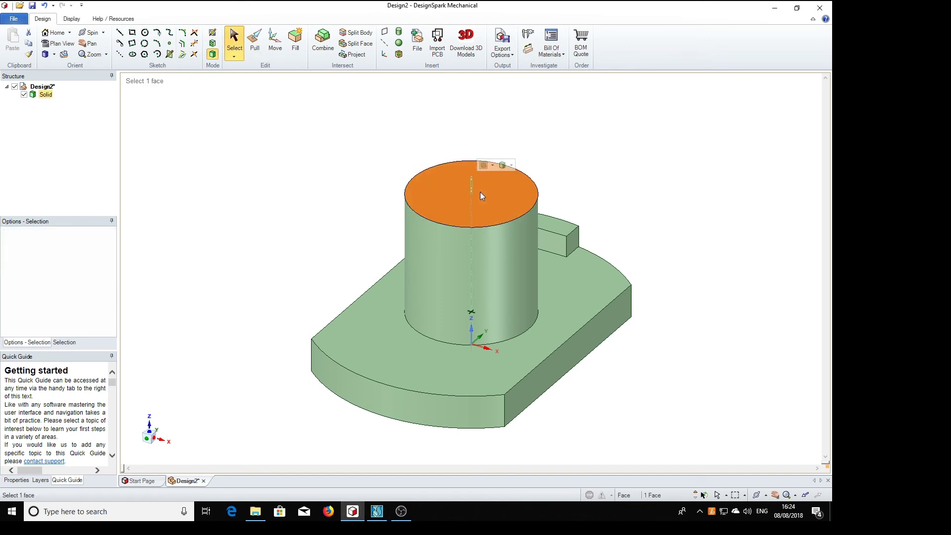
key("v")
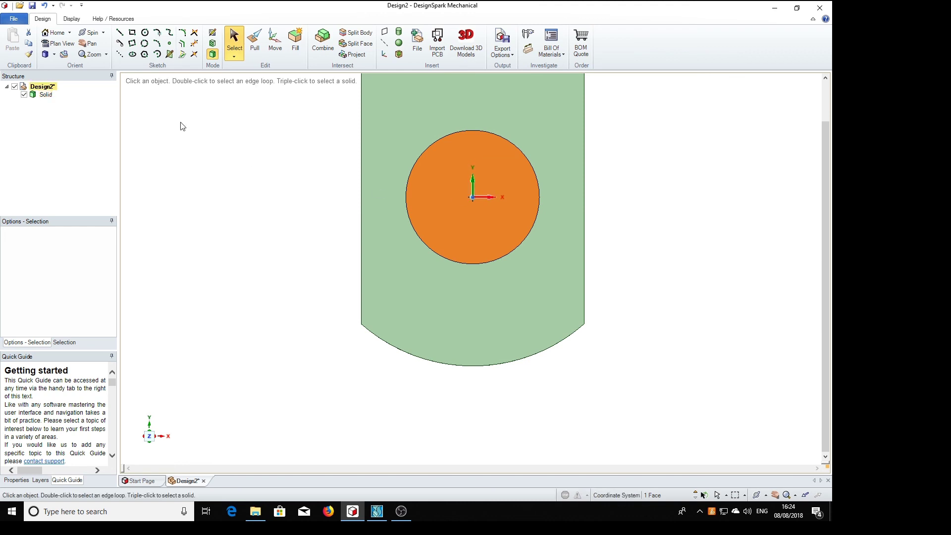
left_click(144, 33)
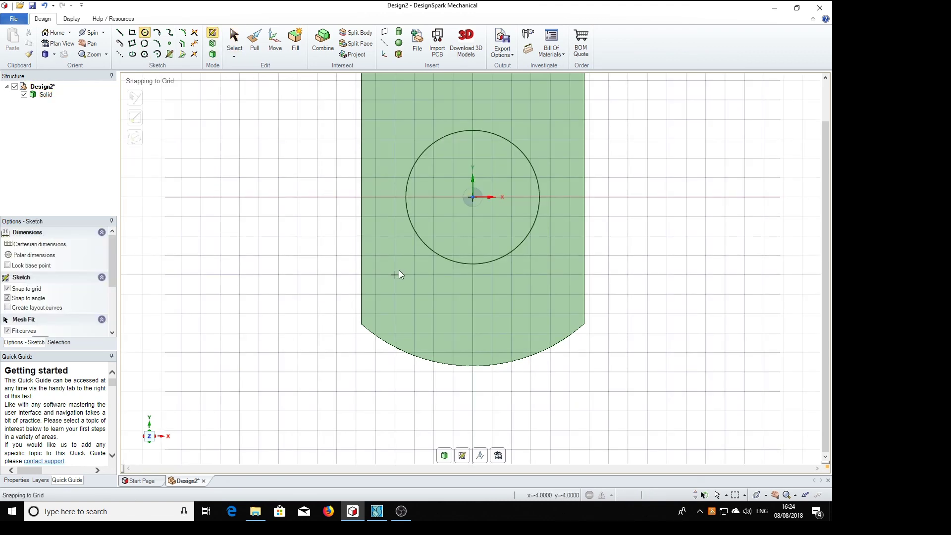
left_click(473, 198)
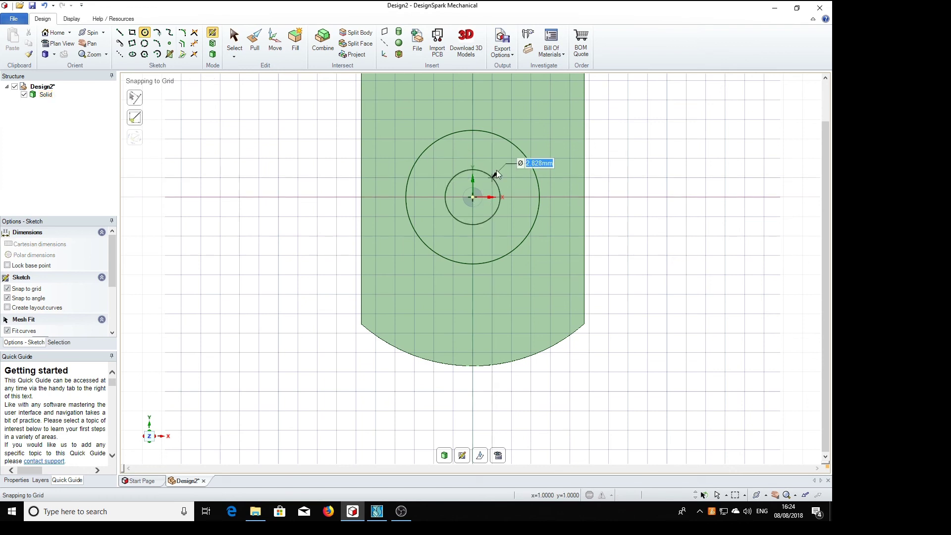
type("6")
key("Return")
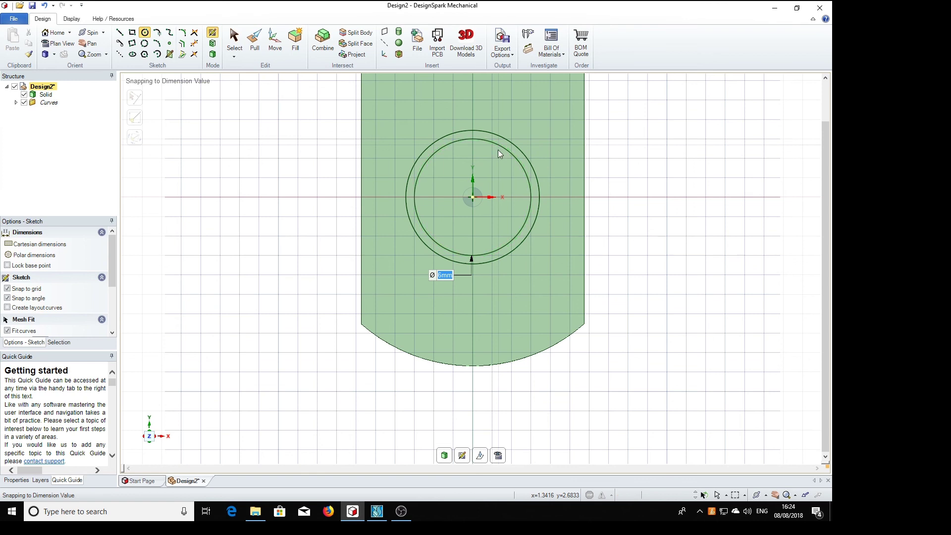
left_click(254, 44)
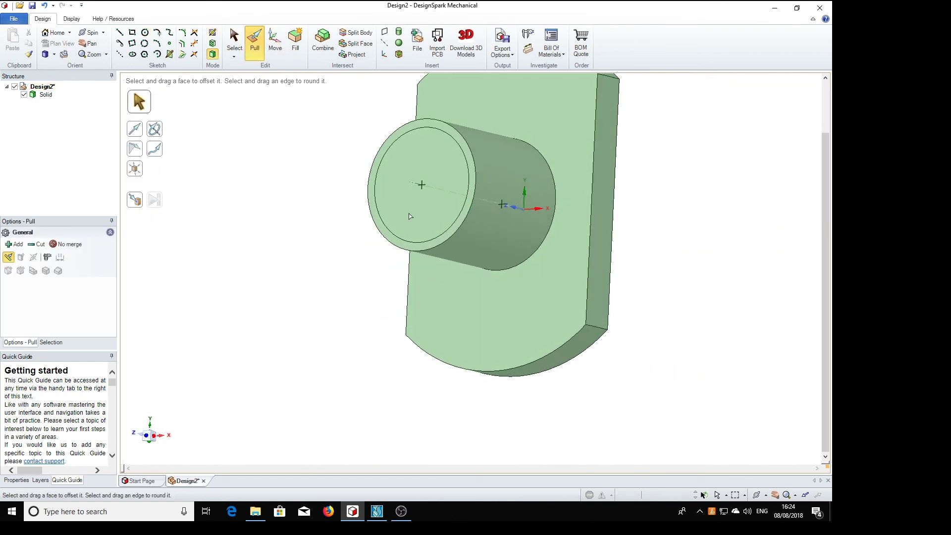
Step: Pull the 6 mm circle out 8 mm into a narrower shaft and clear stray selections
left_click(422, 191)
left_click_drag(421, 191, 325, 199)
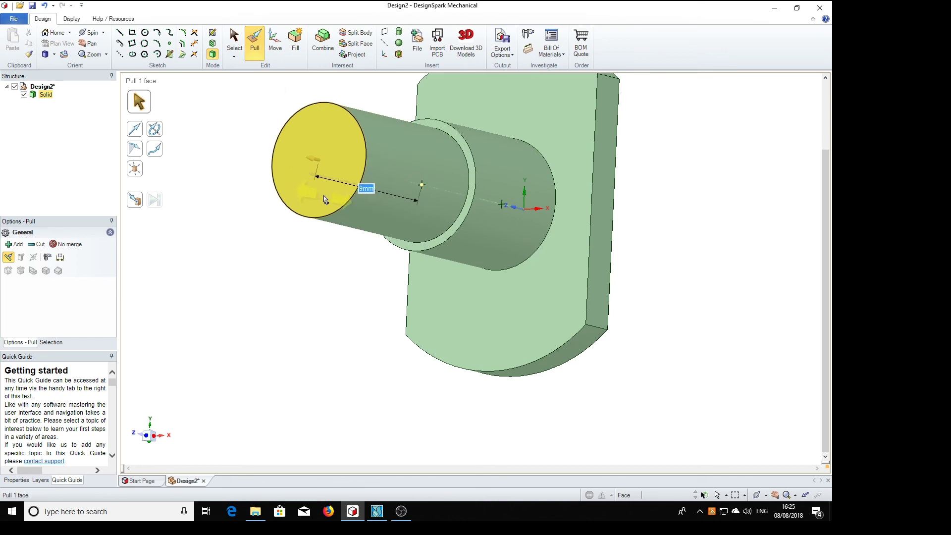
type("8")
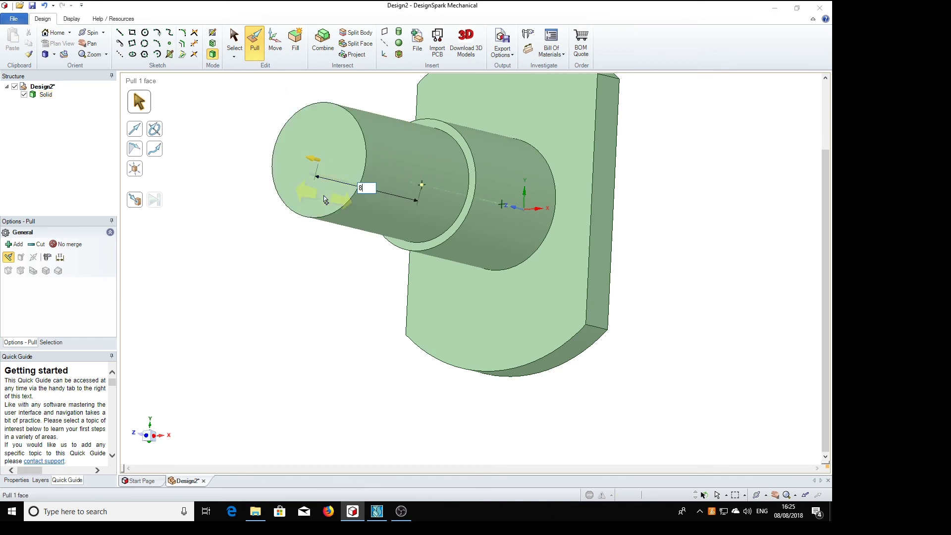
key("Return")
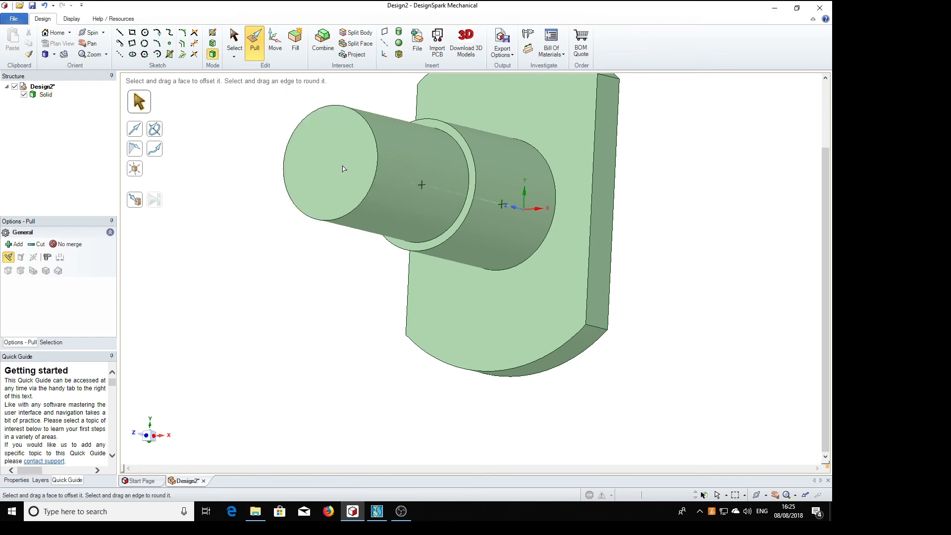
left_click(491, 331)
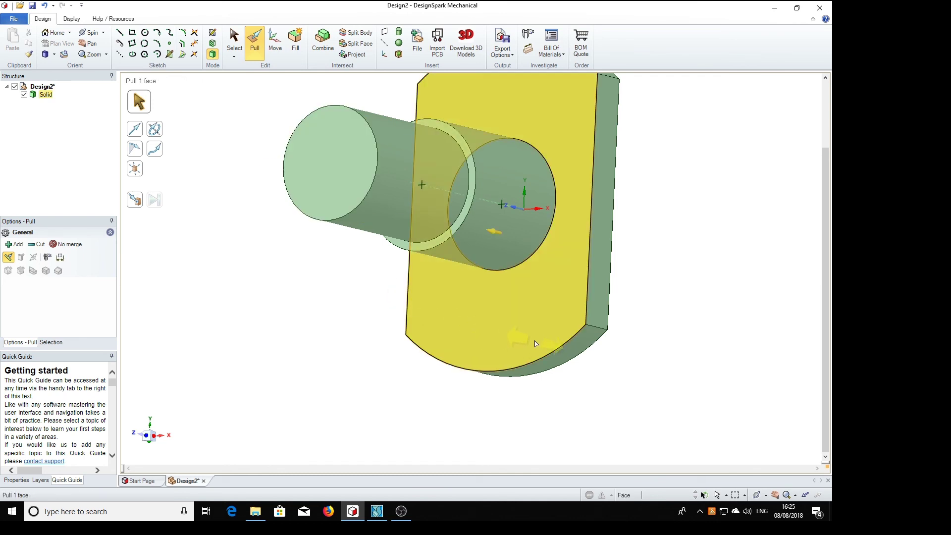
key("Escape")
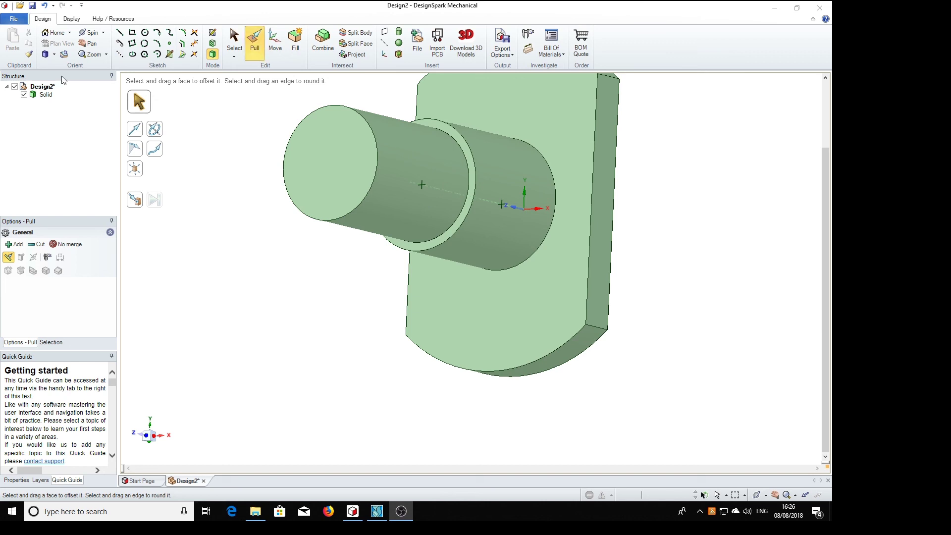
left_click(363, 125)
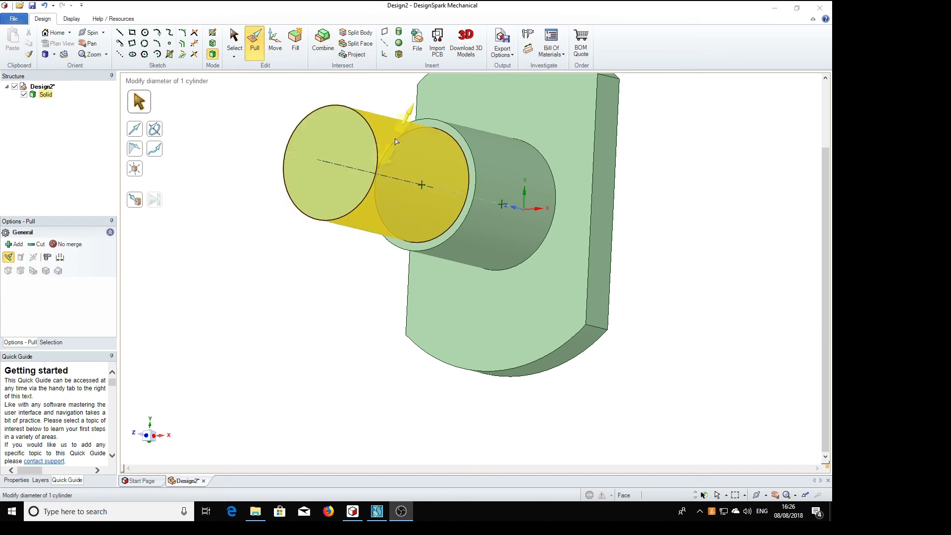
left_click(235, 236)
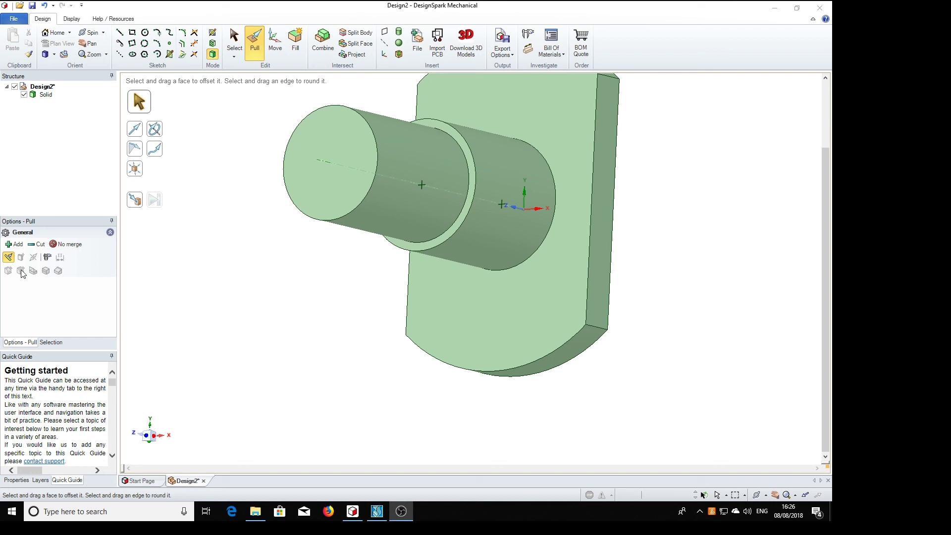
Step: Chamfer the shaft's outer end edge by 2.5 mm and return to the home view
left_click(378, 153)
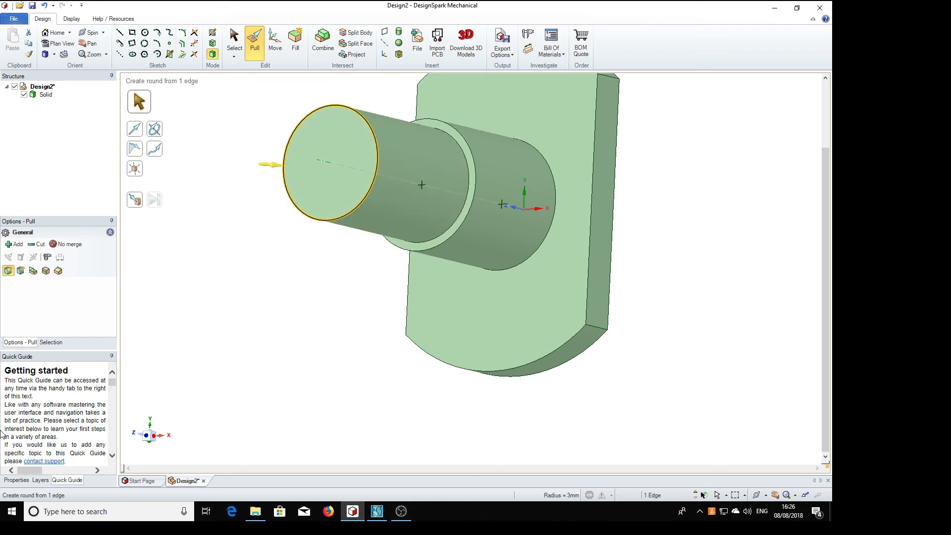
left_click(21, 272)
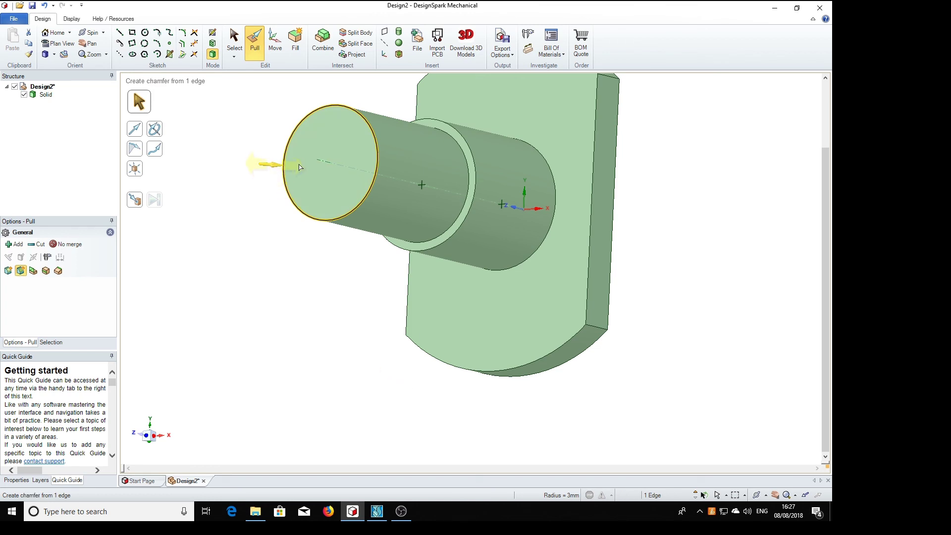
left_click_drag(272, 167, 299, 167)
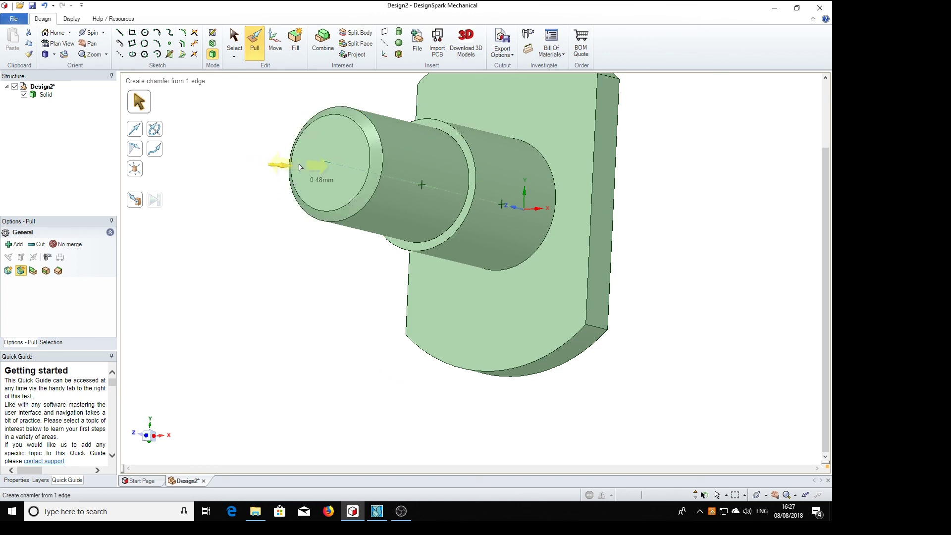
key("space")
type("2.5")
key("Return")
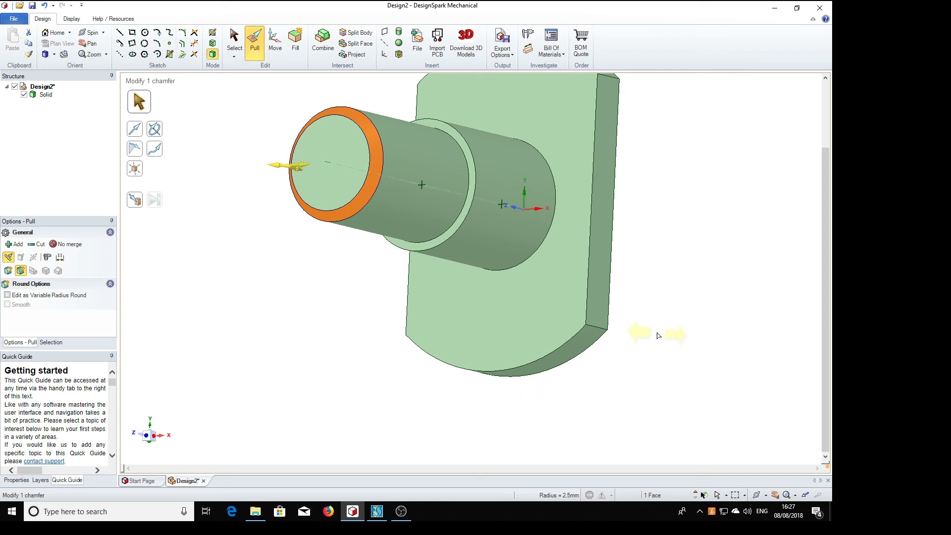
key("h")
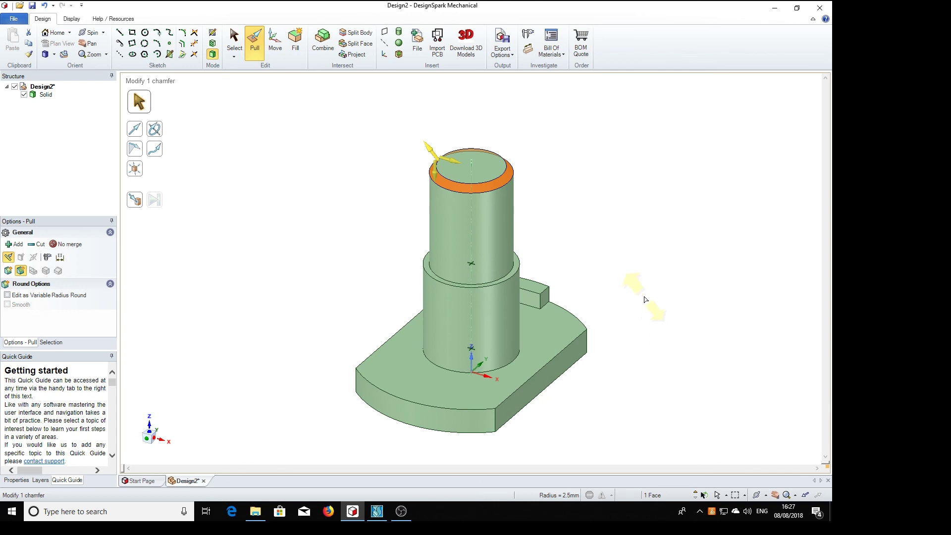
key("Escape")
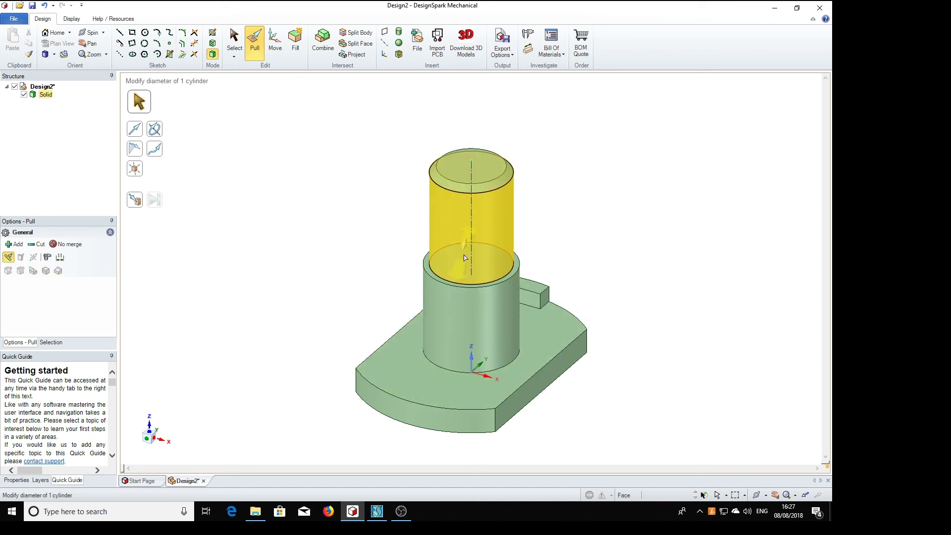
Step: Check the shaft, then slide the AutoSketch spindle drawing in from the right edge
left_click(483, 226)
left_click(694, 195)
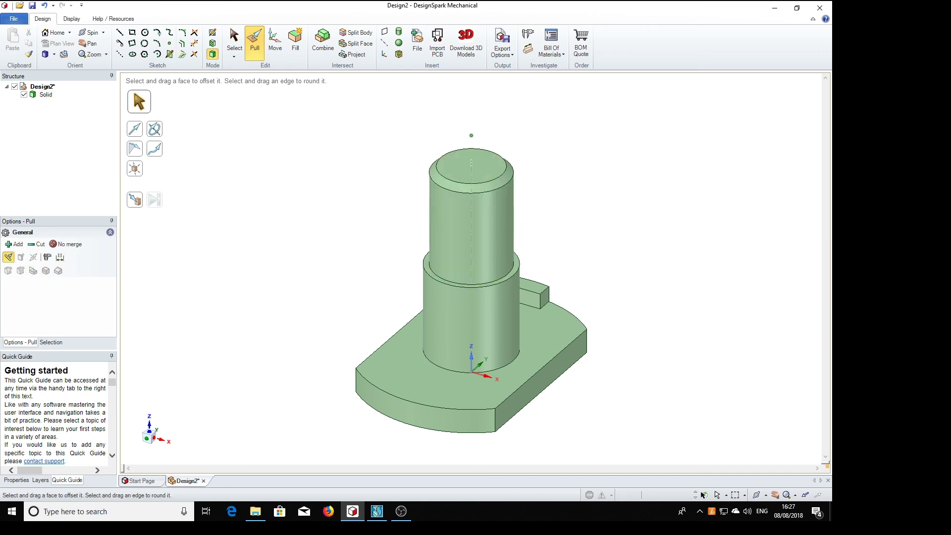
left_click_drag(941, 9, 771, 10)
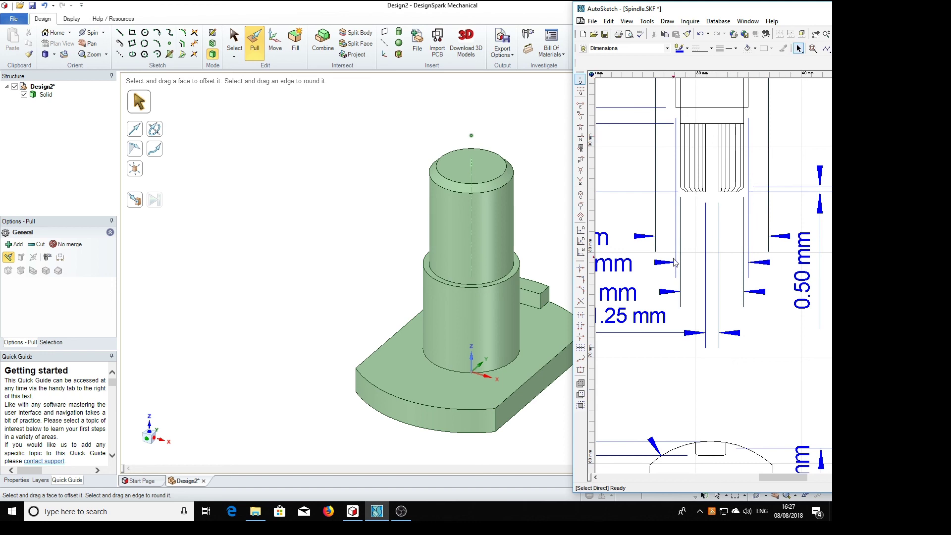
Step: Restore the AutoSketch Spindle window to a smaller size beside the model
double_click(747, 13)
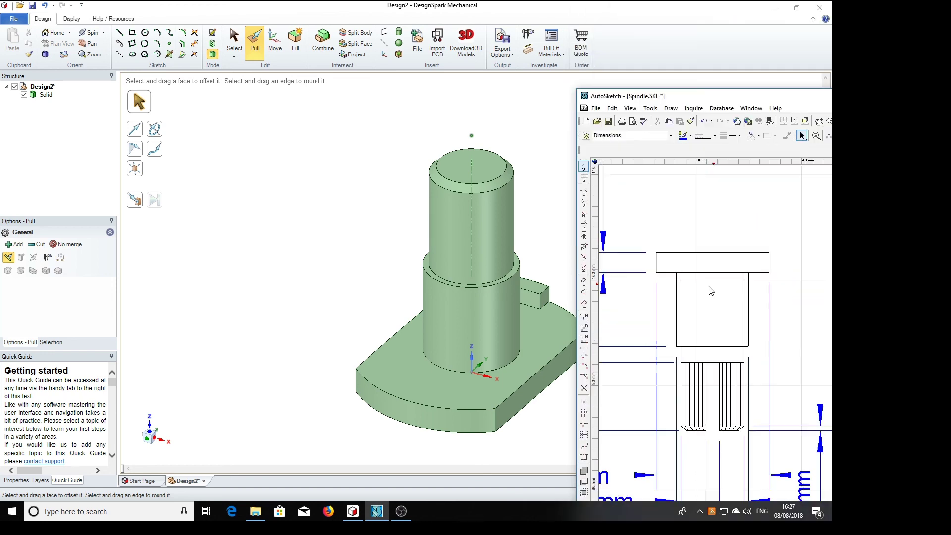